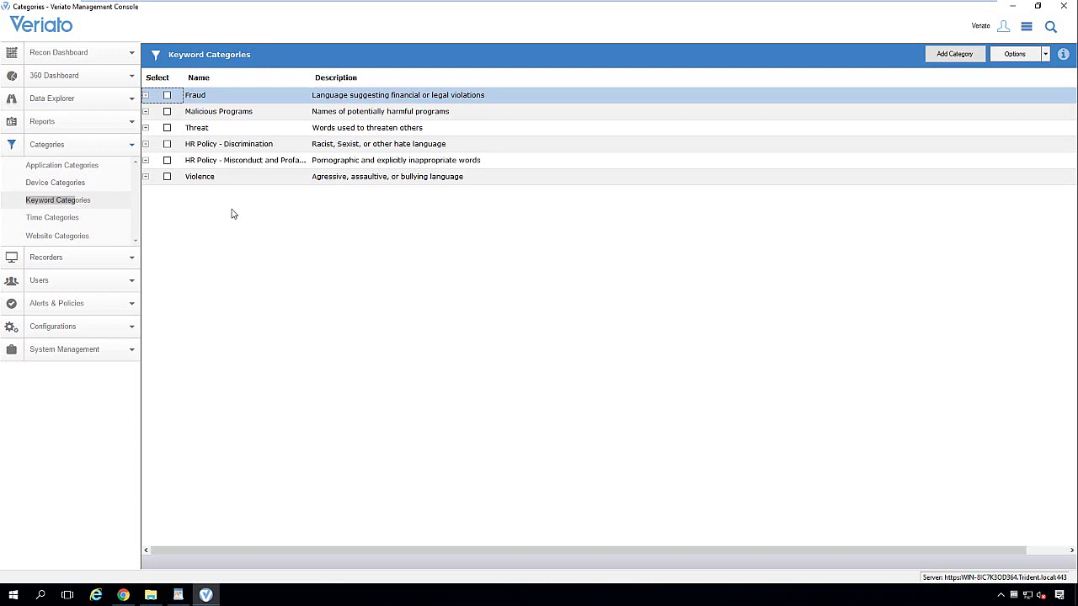
- Open the Alerts - Events list under Alerts & Policies and start a new alert
click(103, 304)
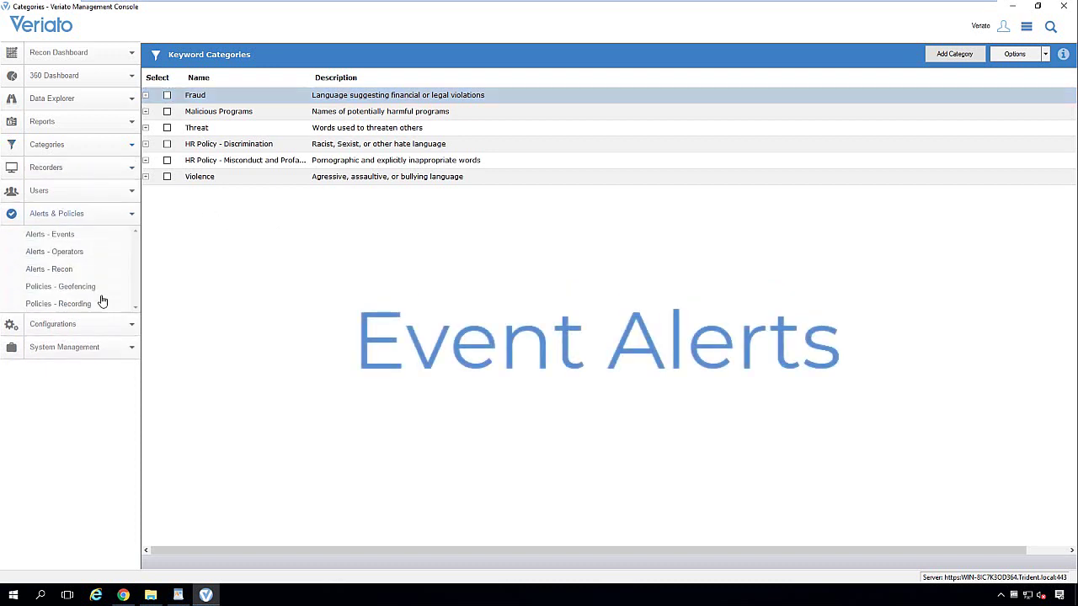
click(72, 236)
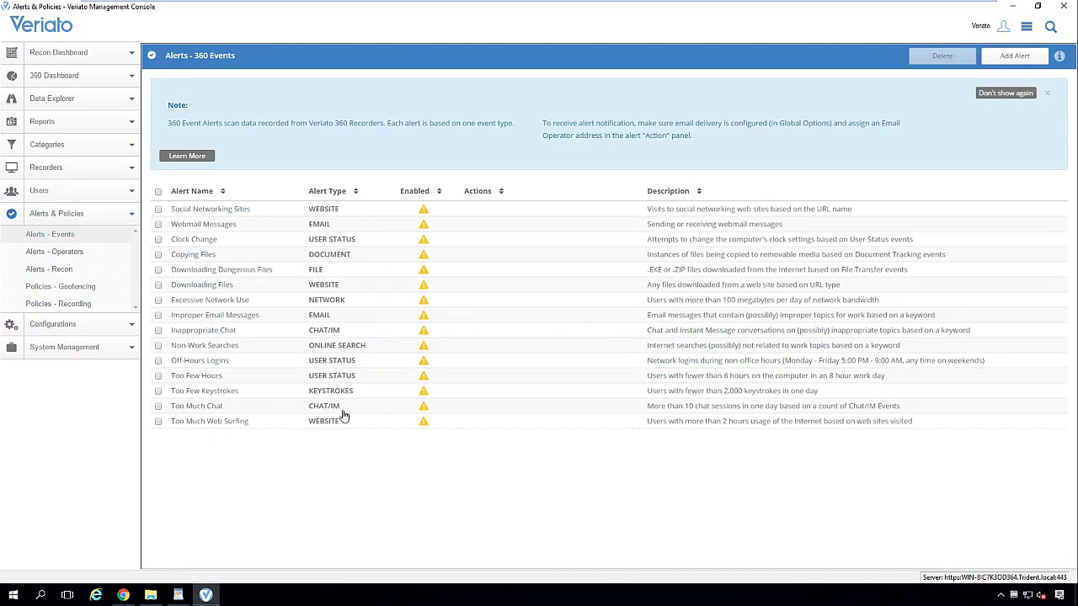
click(1019, 60)
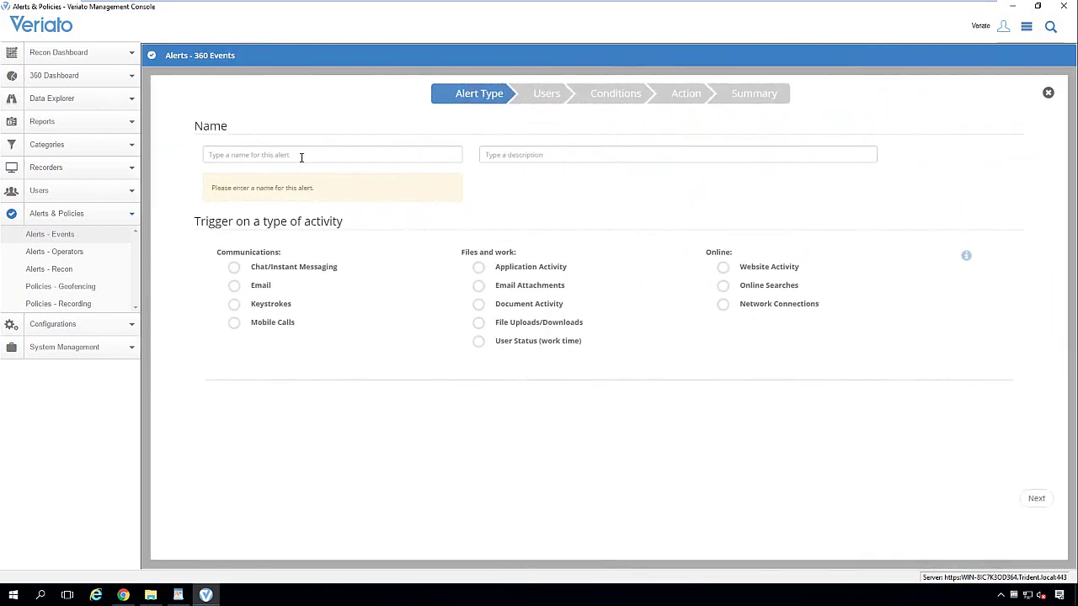
- Name the alert 'test' and set it to trigger on Email activity
click(300, 157)
text(test)
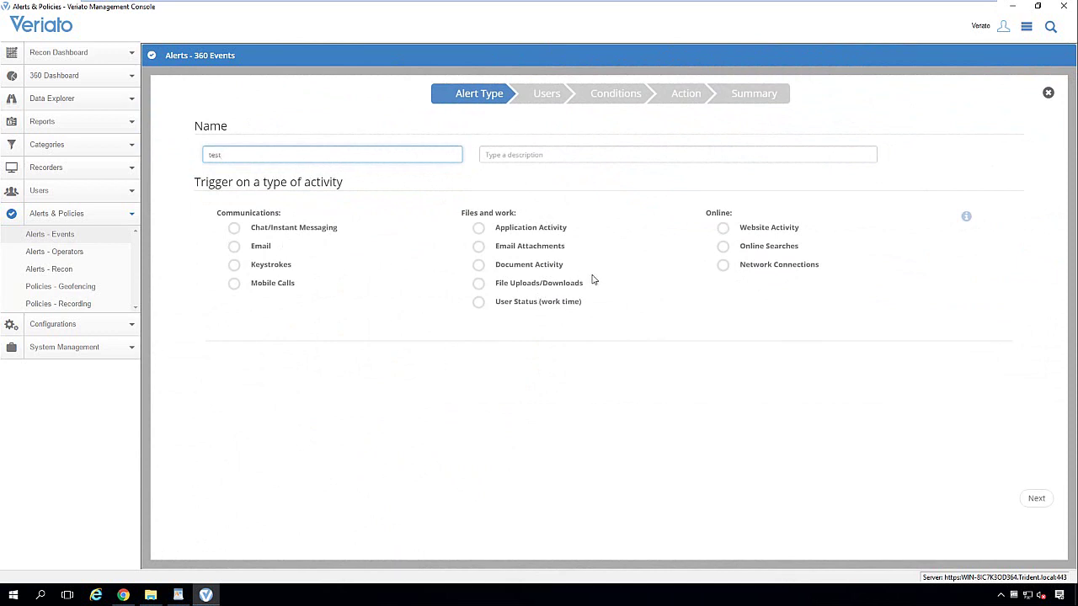
click(235, 246)
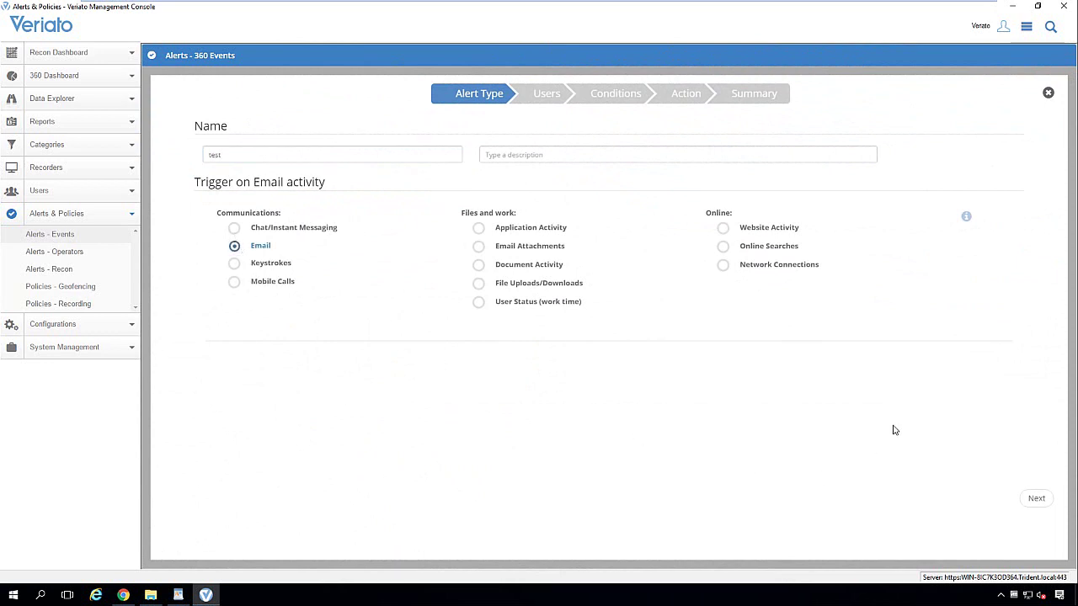
- Keep the alert applied to all users and advance to the Conditions step
click(1038, 502)
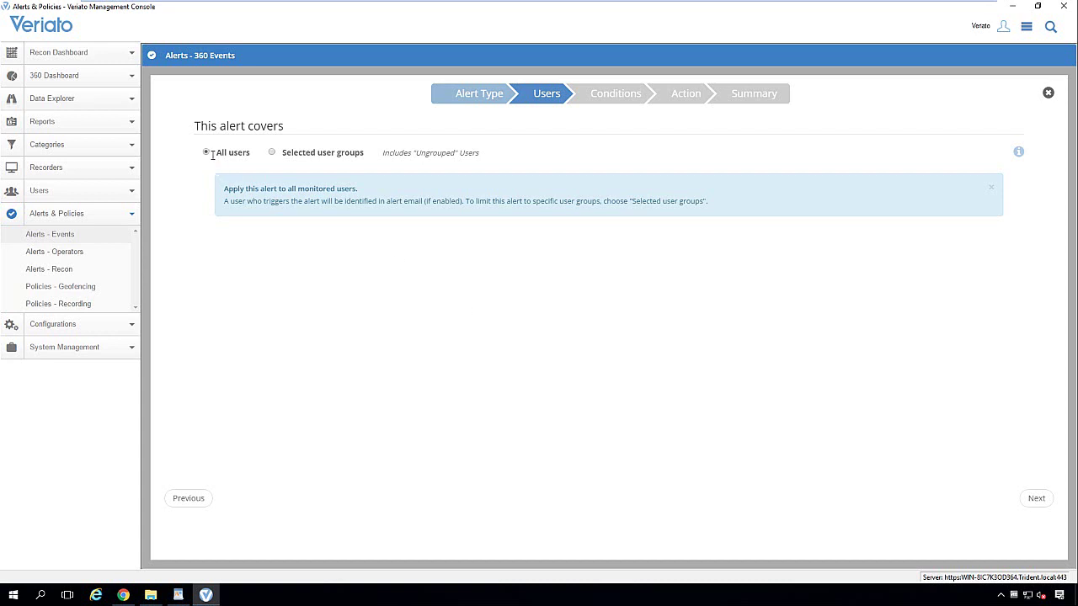
drag(214, 158, 368, 154)
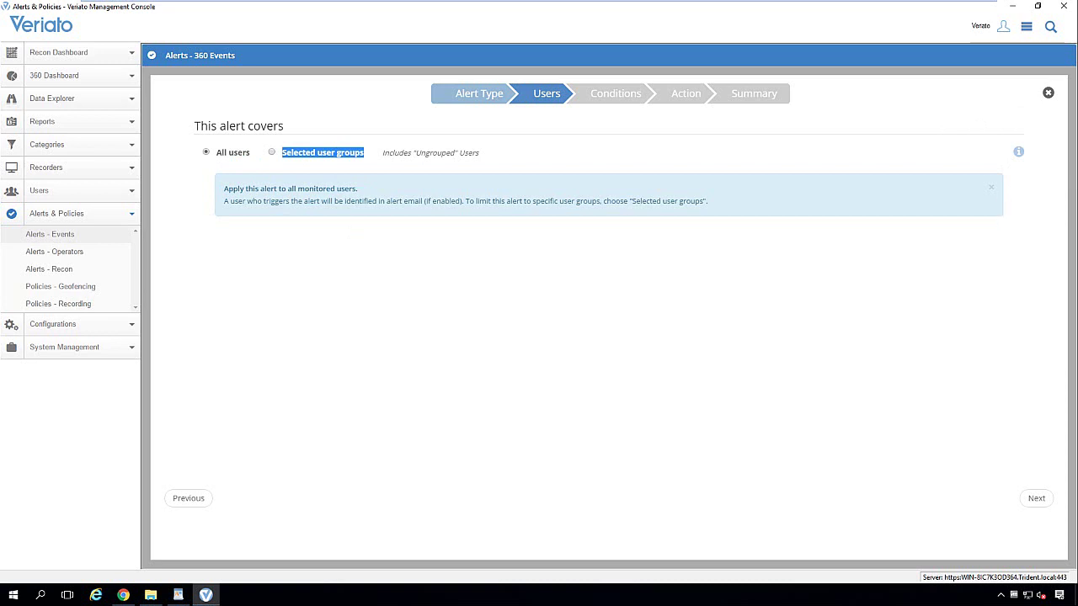
click(1039, 500)
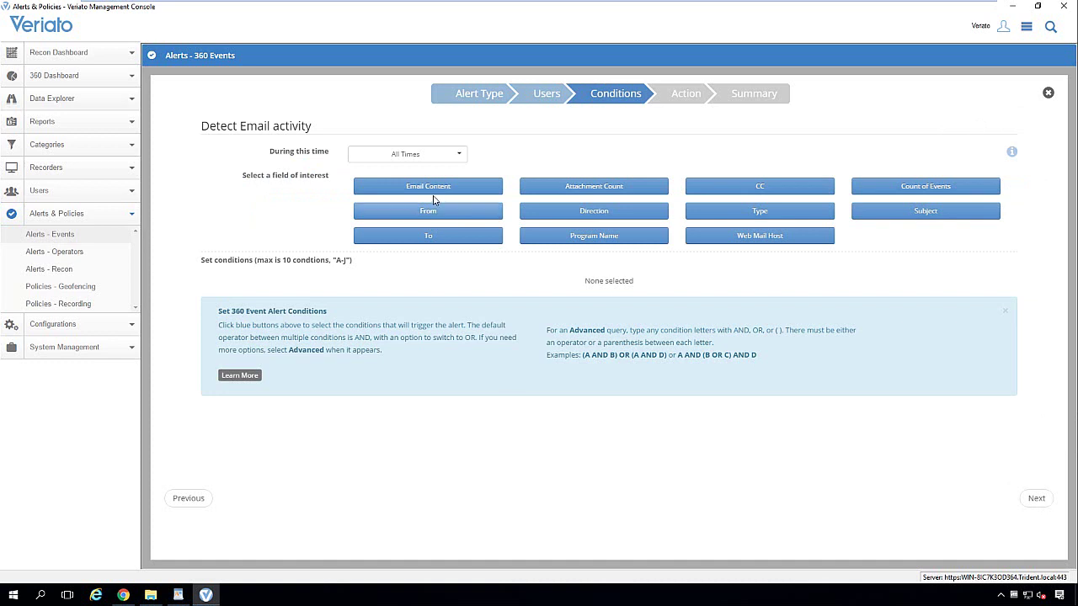
- Keep All Times; match Email Content against Discrimination, Misconduct and Profanity, and Violence groups
click(404, 160)
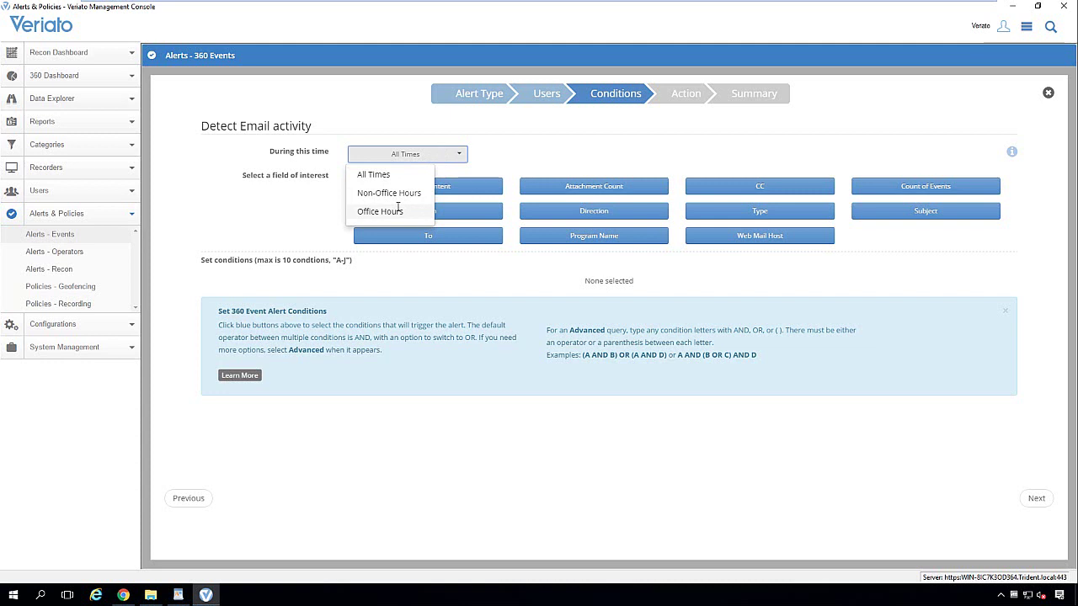
click(309, 218)
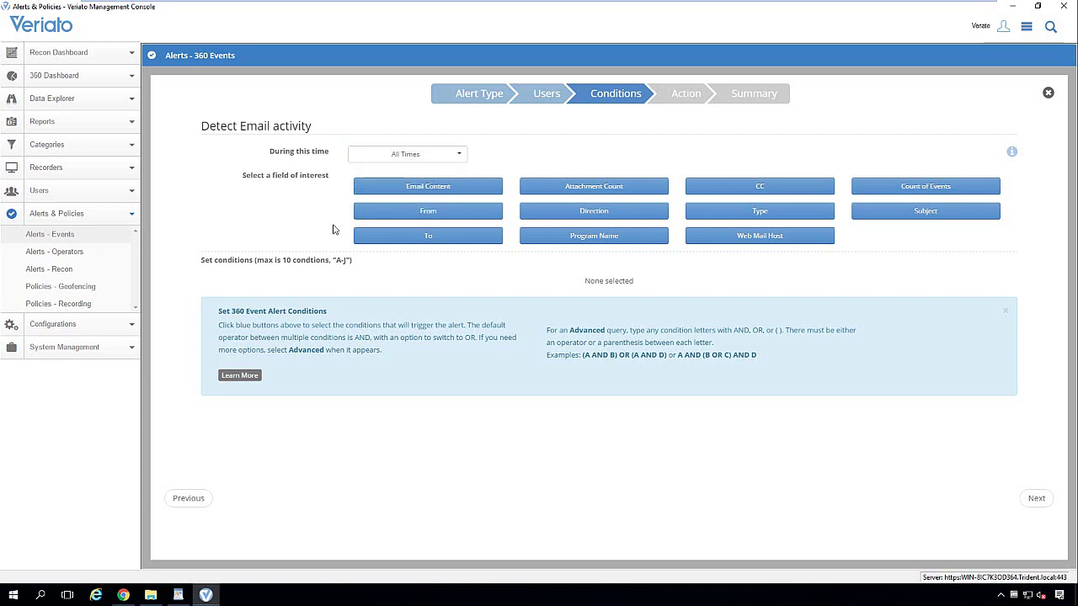
click(468, 187)
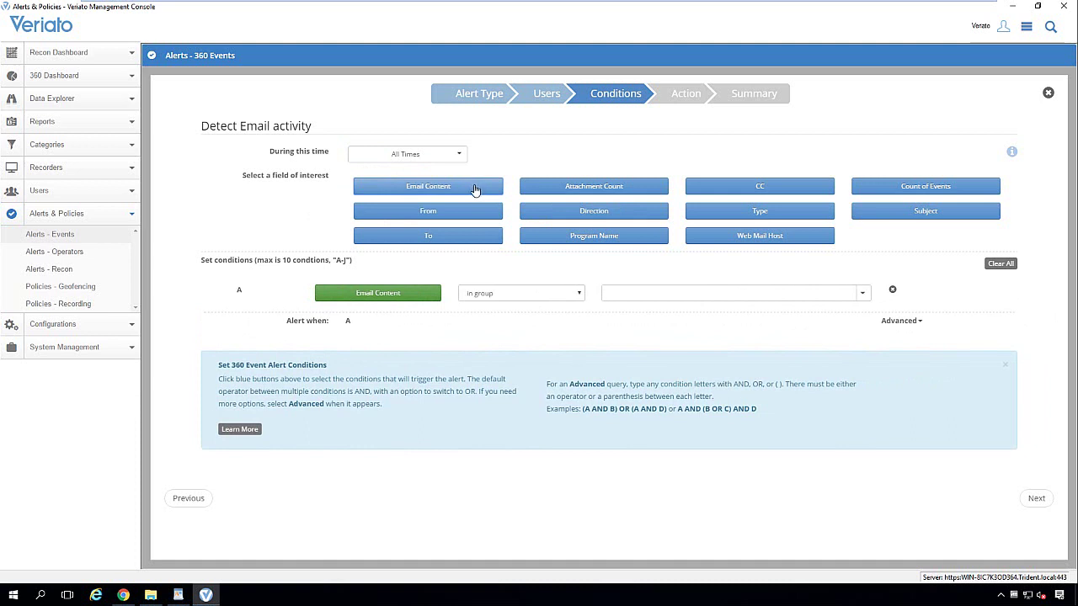
click(580, 297)
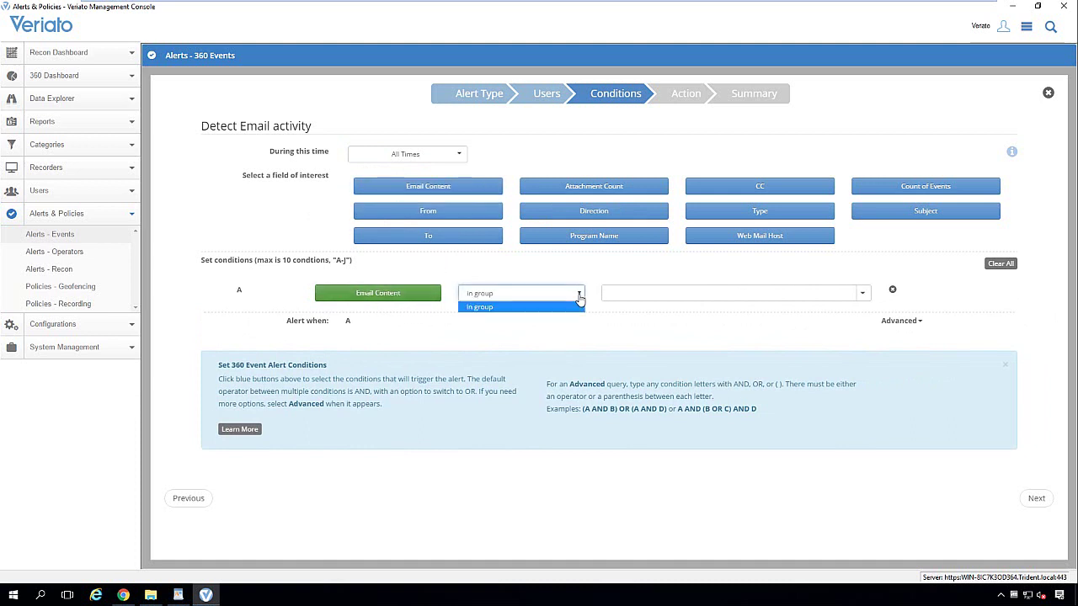
click(864, 295)
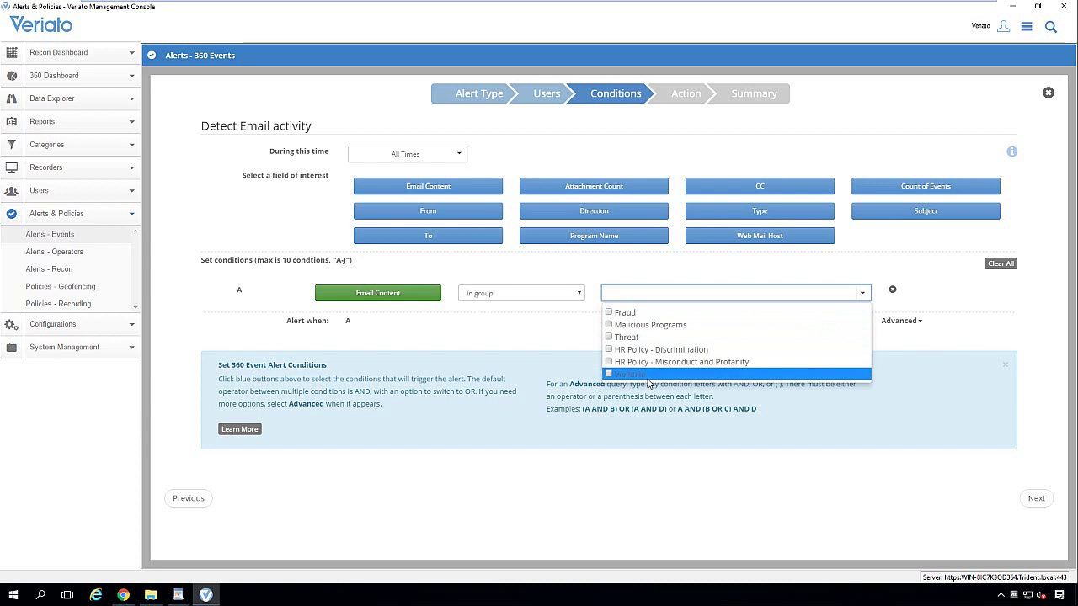
click(609, 350)
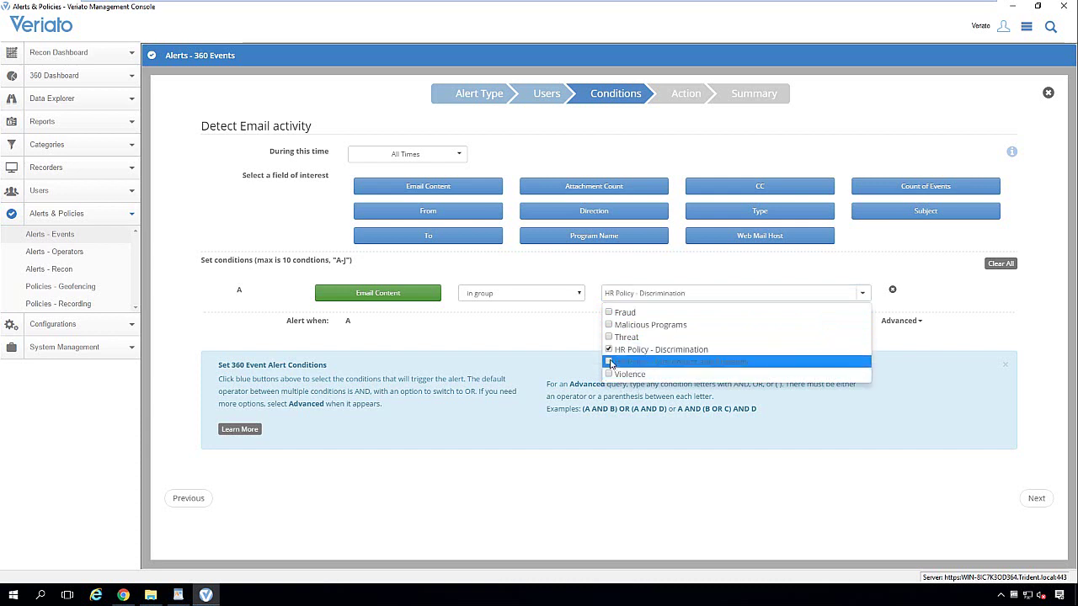
click(610, 362)
click(609, 374)
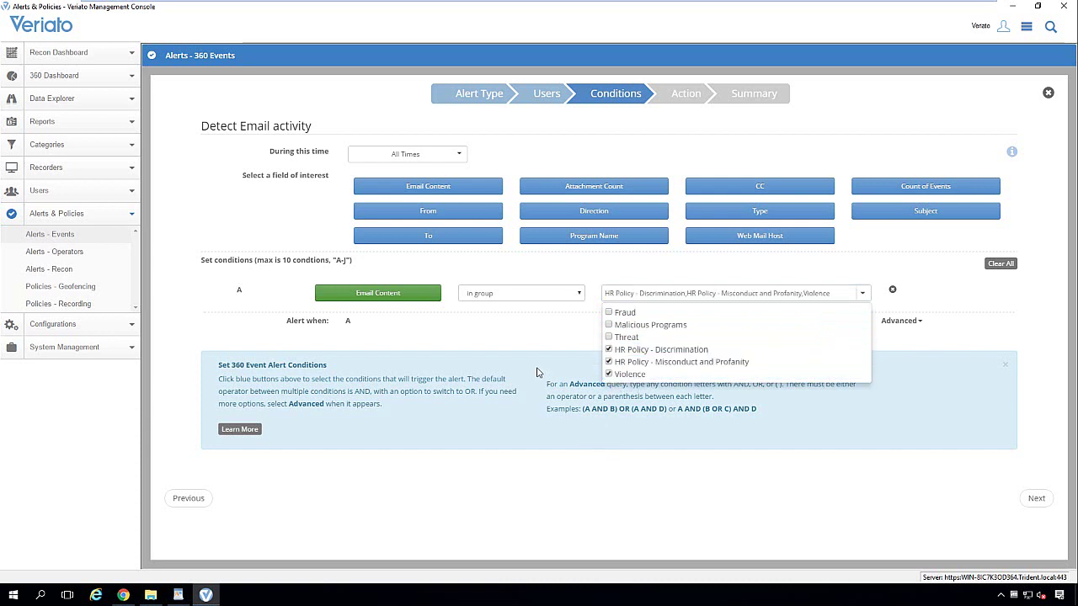
click(966, 318)
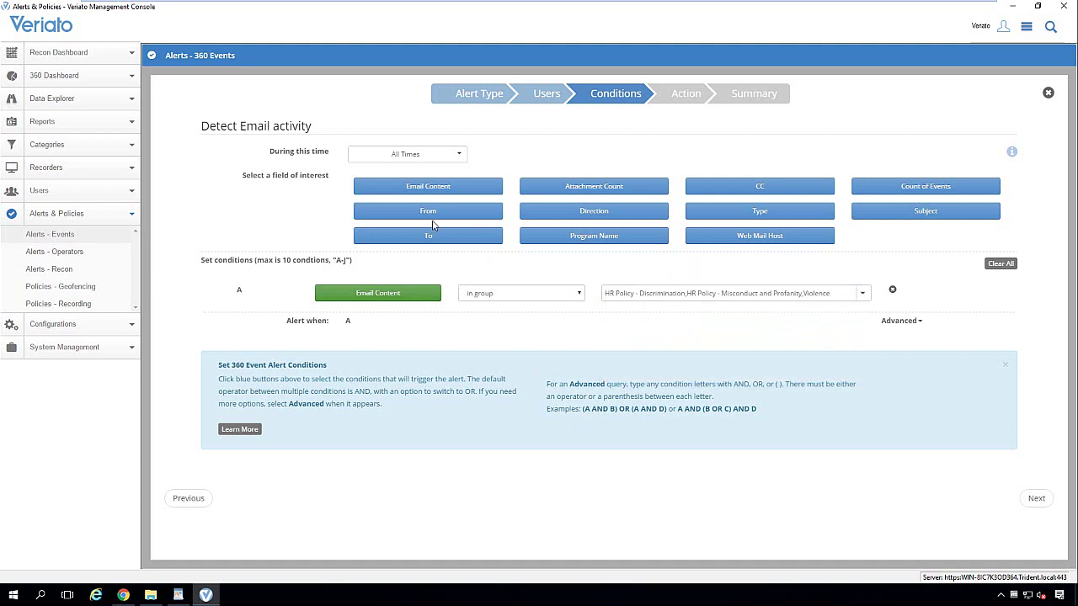
- OR a Subject condition on Threat, Discrimination, Misconduct and Profanity, and Violence groups
click(883, 217)
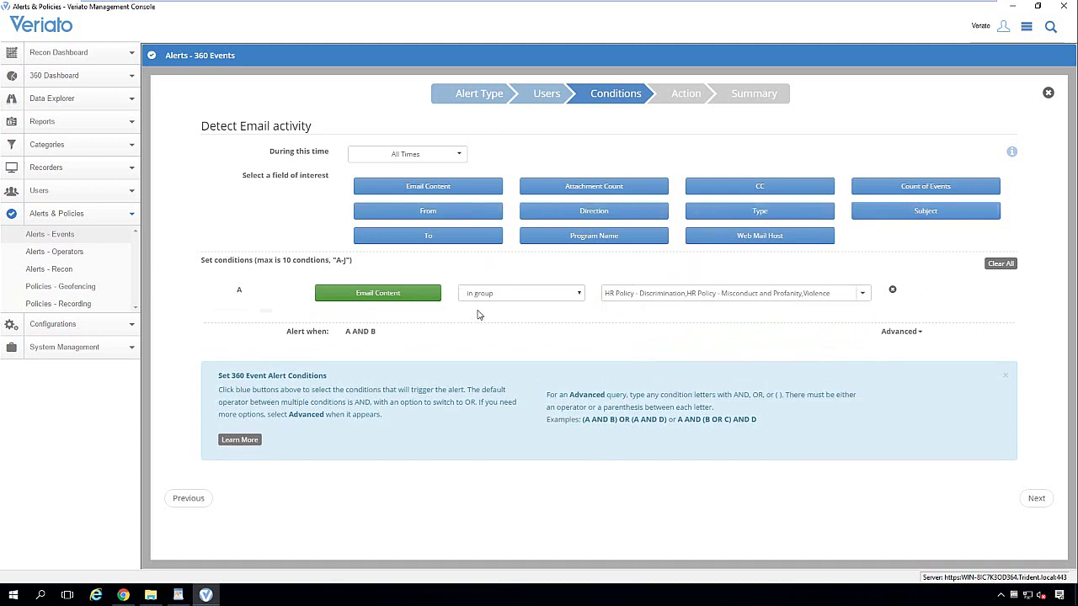
click(293, 319)
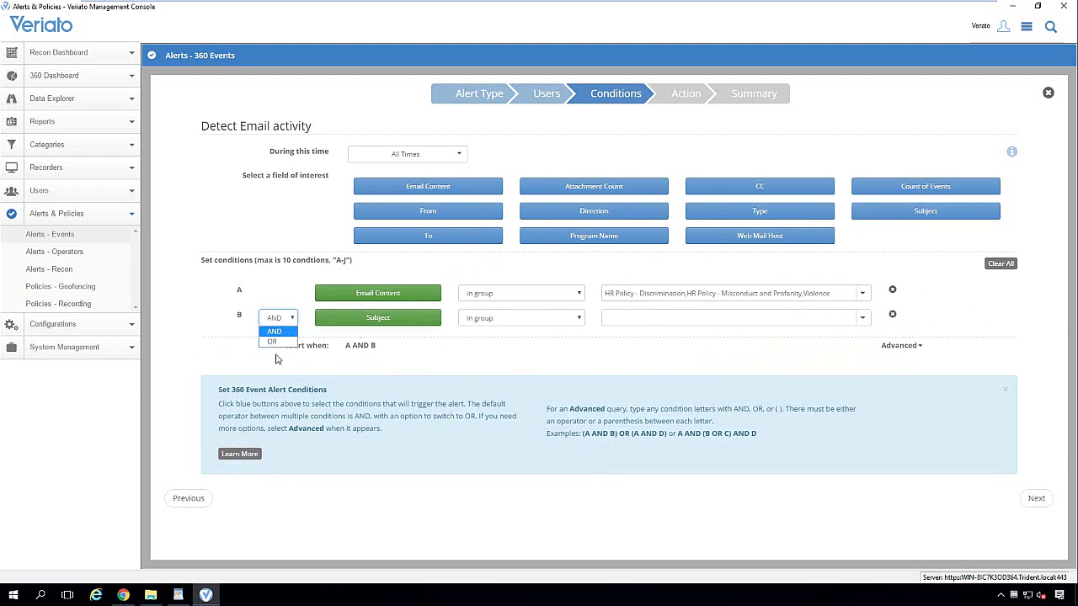
click(283, 342)
click(531, 326)
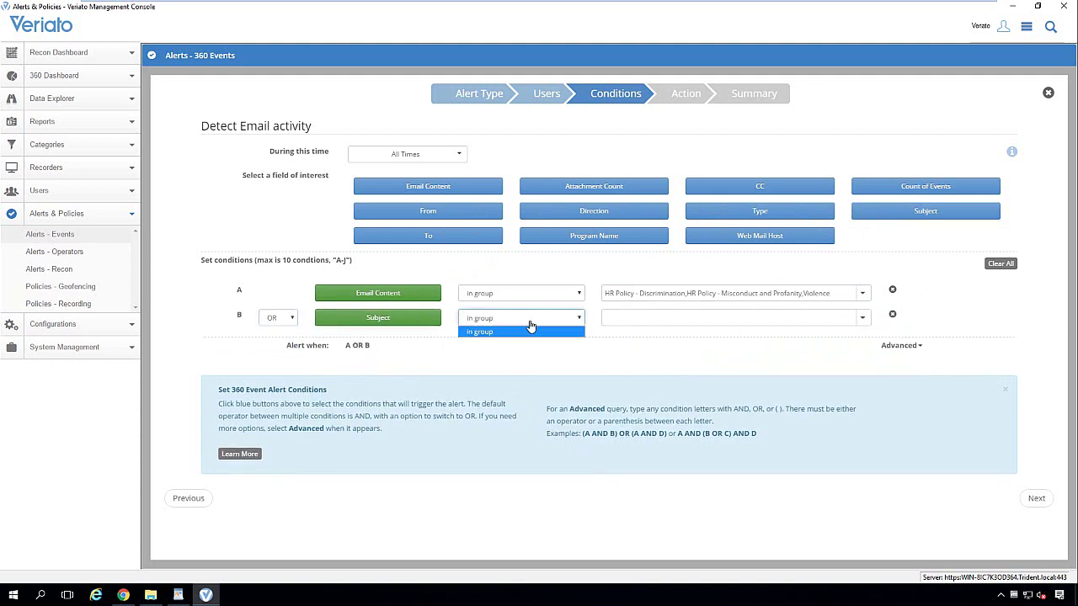
click(674, 322)
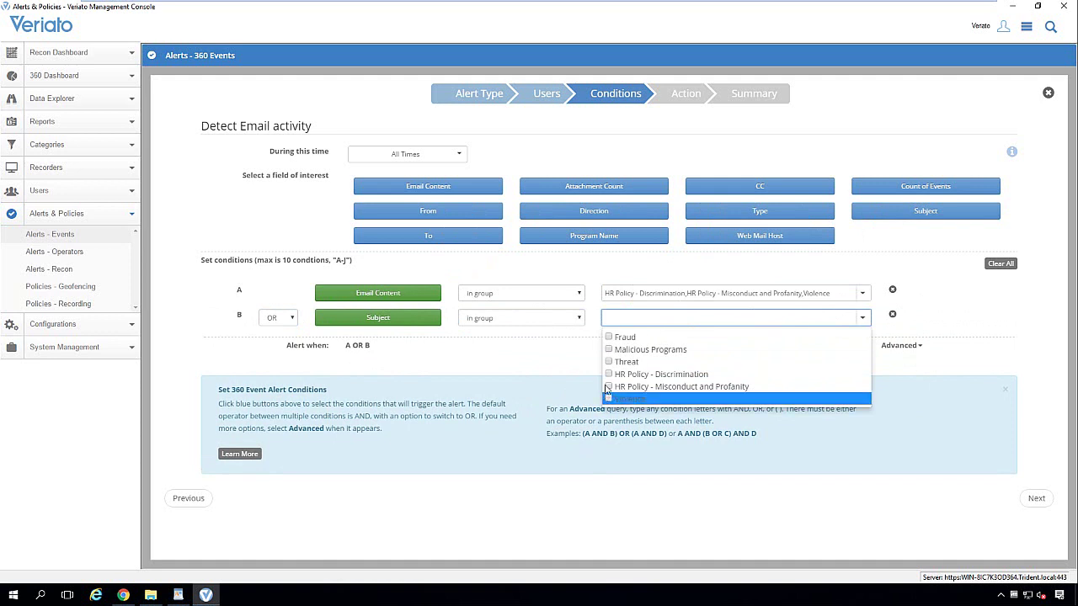
click(609, 374)
click(609, 362)
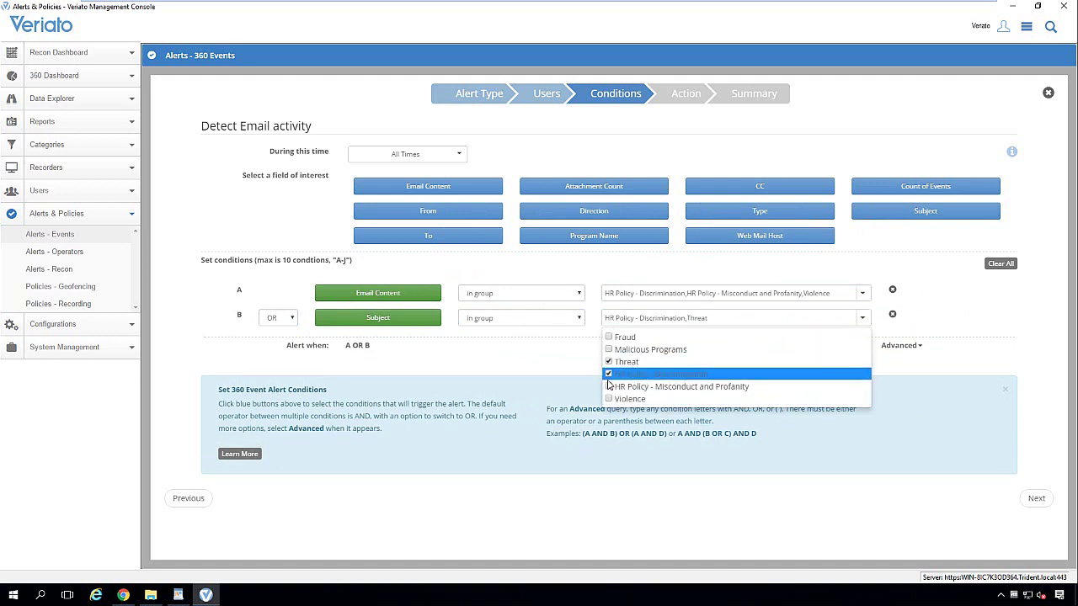
click(608, 386)
click(608, 399)
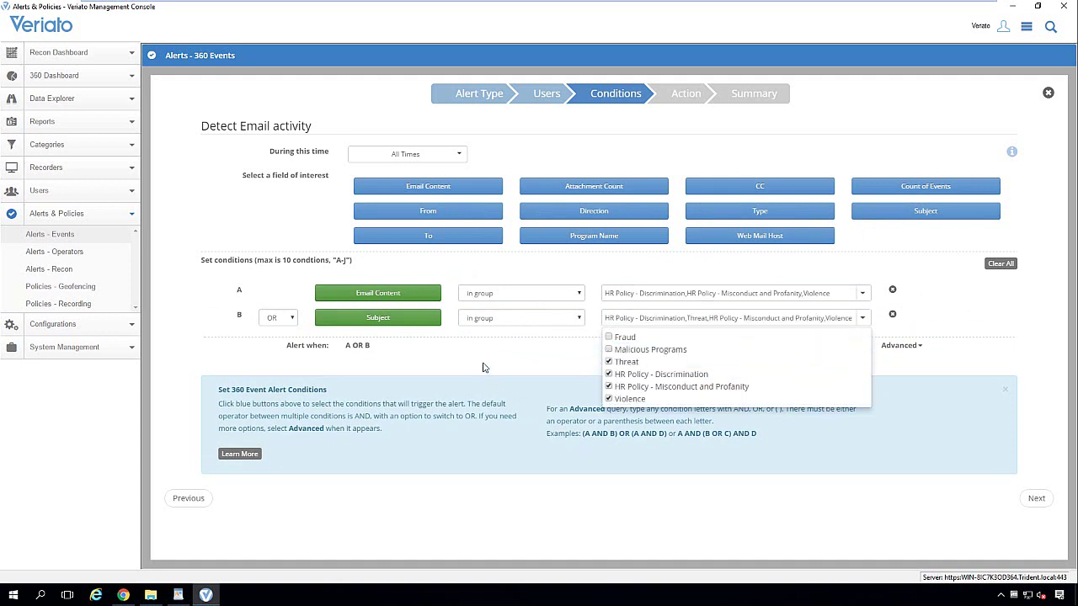
click(484, 367)
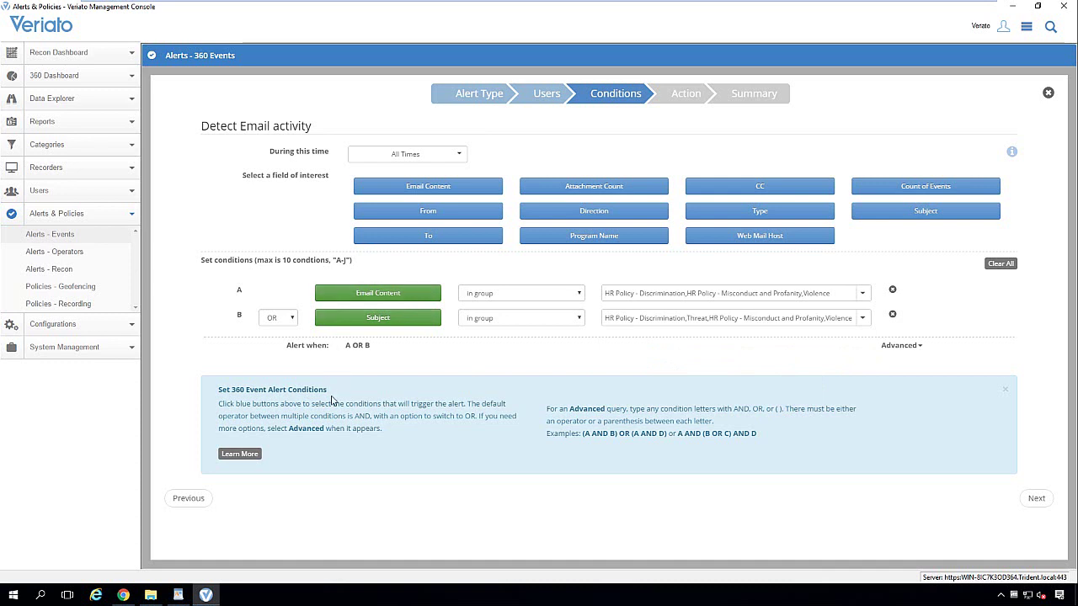
click(1025, 502)
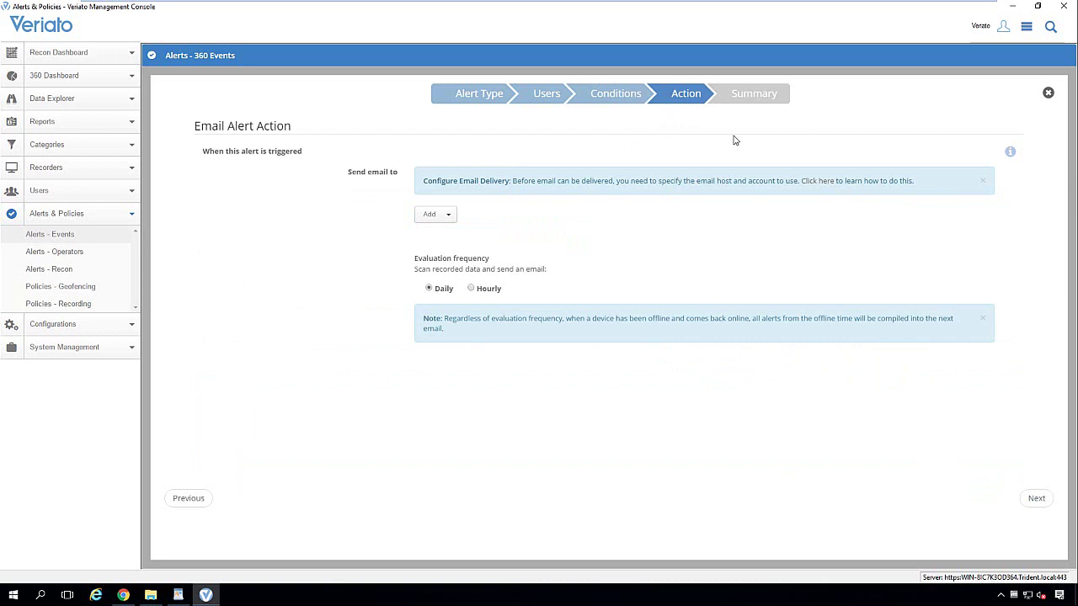
- Review Global Options email delivery settings, discard the changes, then show the alert recipient choices
click(1029, 27)
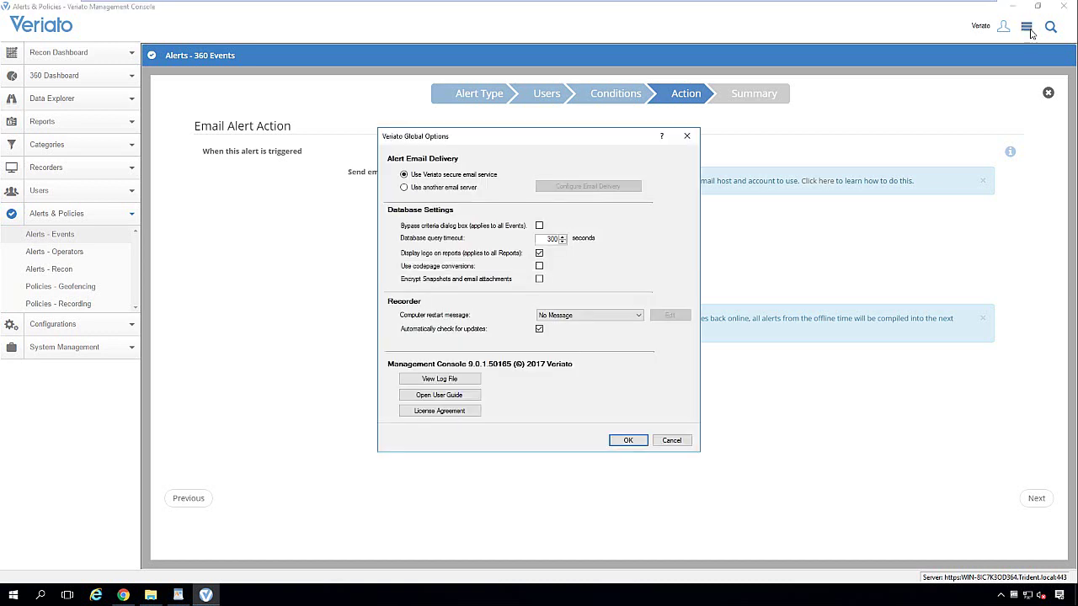
click(455, 192)
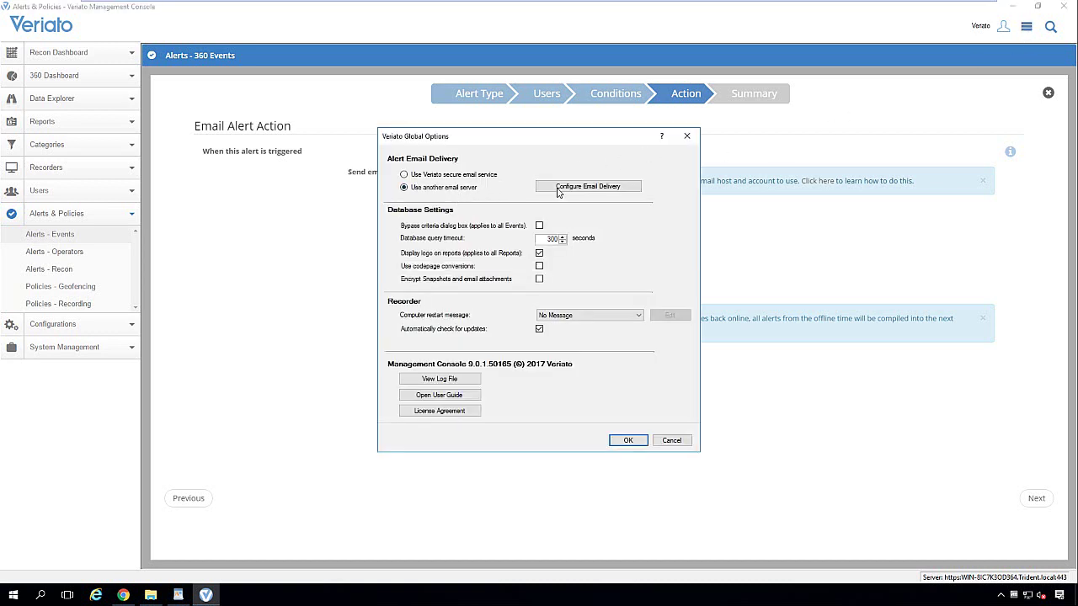
click(562, 188)
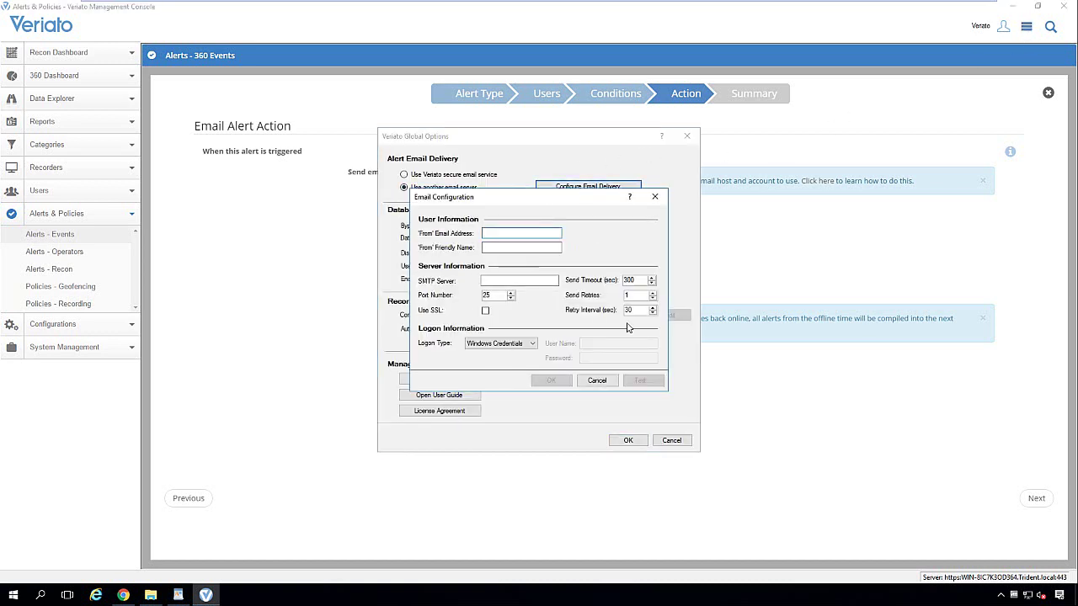
click(607, 384)
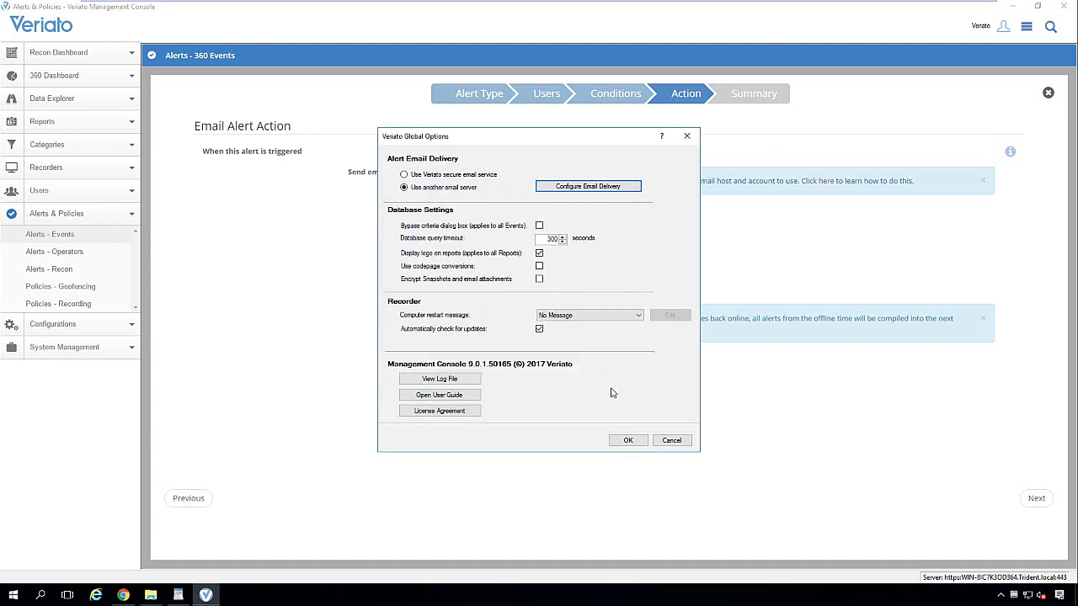
click(682, 442)
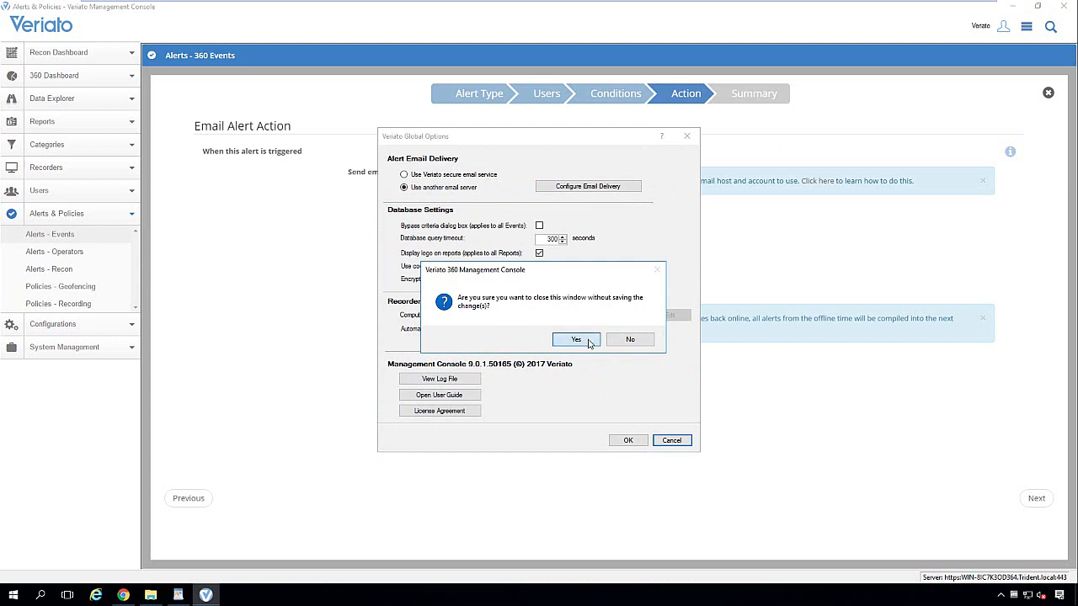
click(589, 342)
click(451, 217)
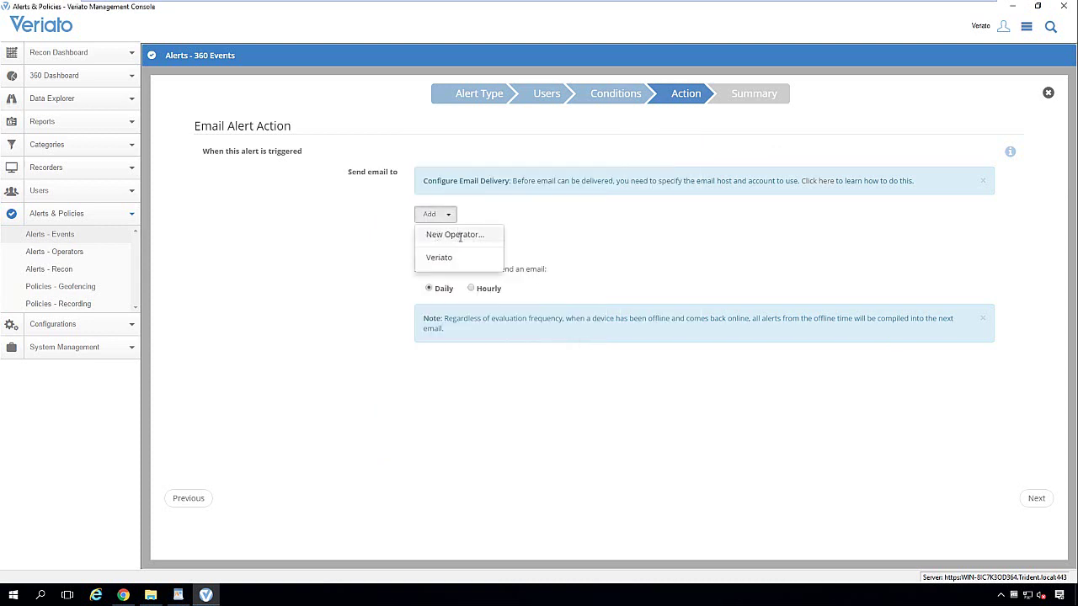
- Add no recipients, evaluate the alert hourly, view the summary, then close without saving
click(528, 455)
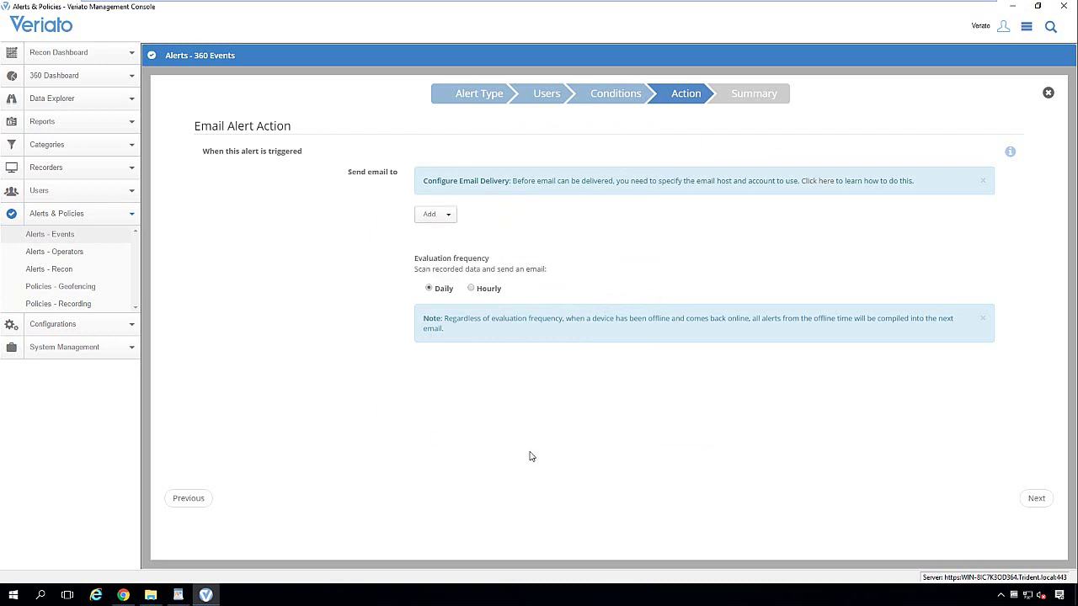
click(471, 289)
click(1034, 501)
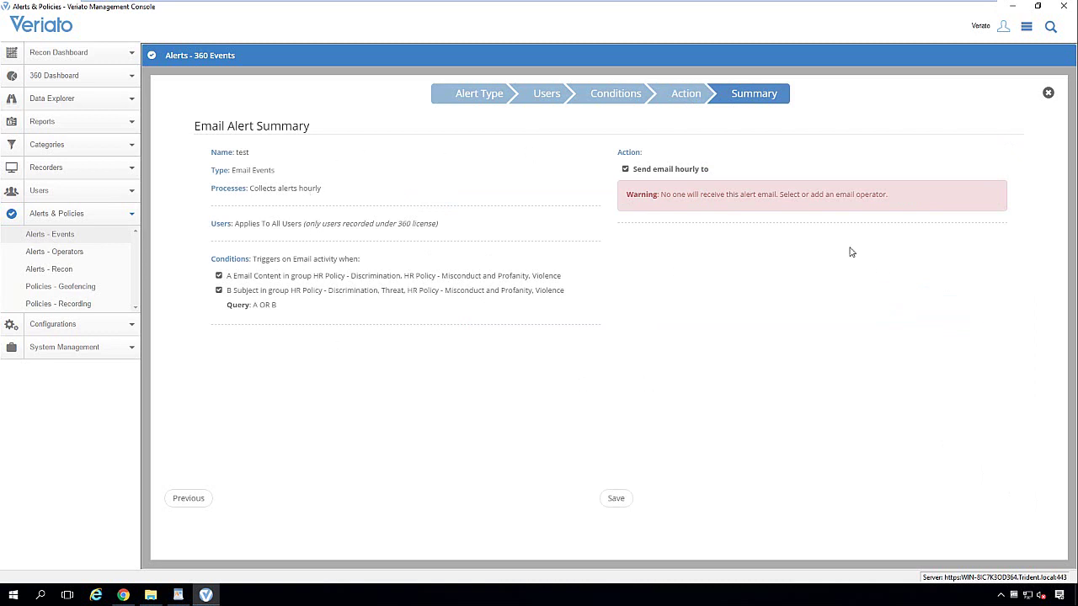
click(1048, 93)
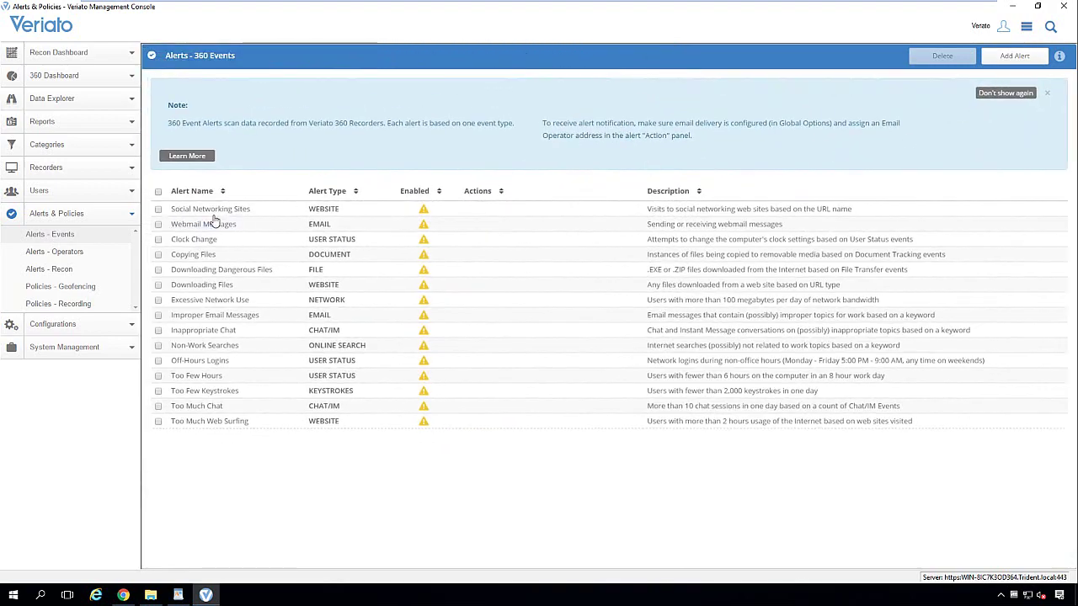
click(206, 256)
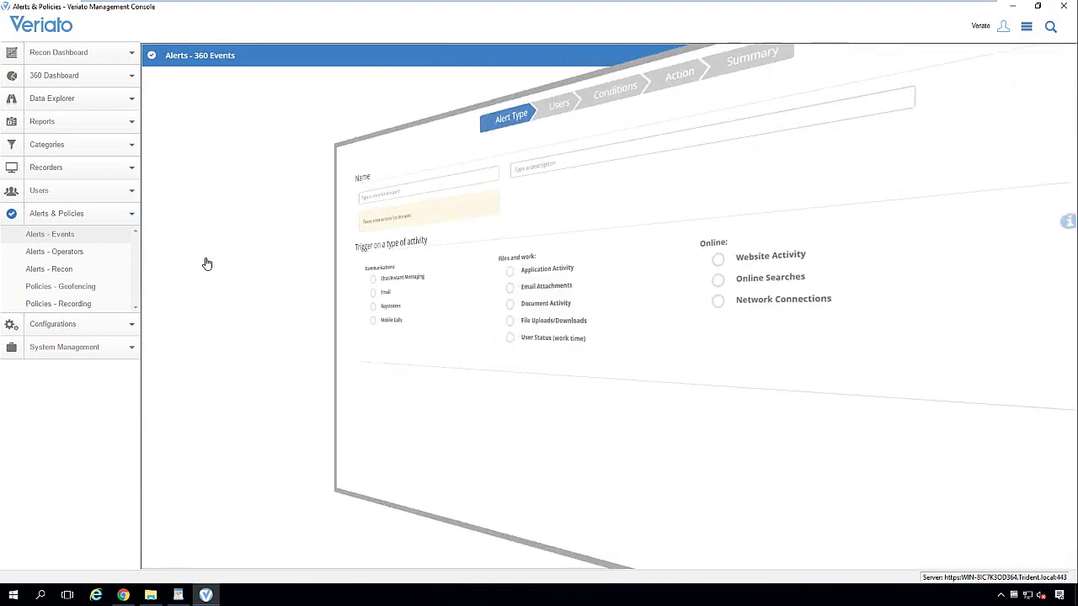
click(1034, 502)
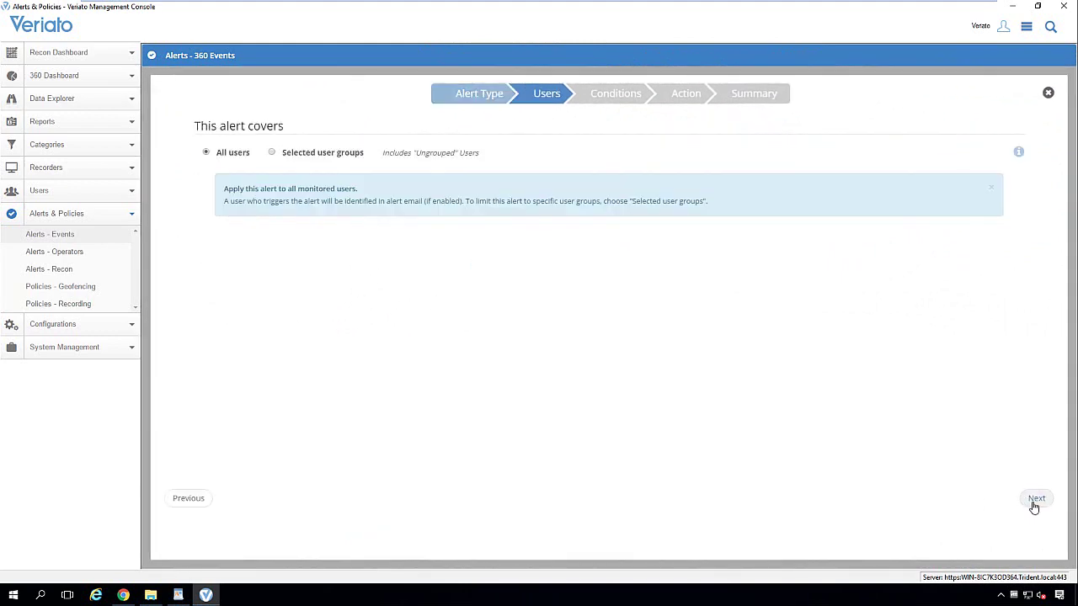
click(1035, 501)
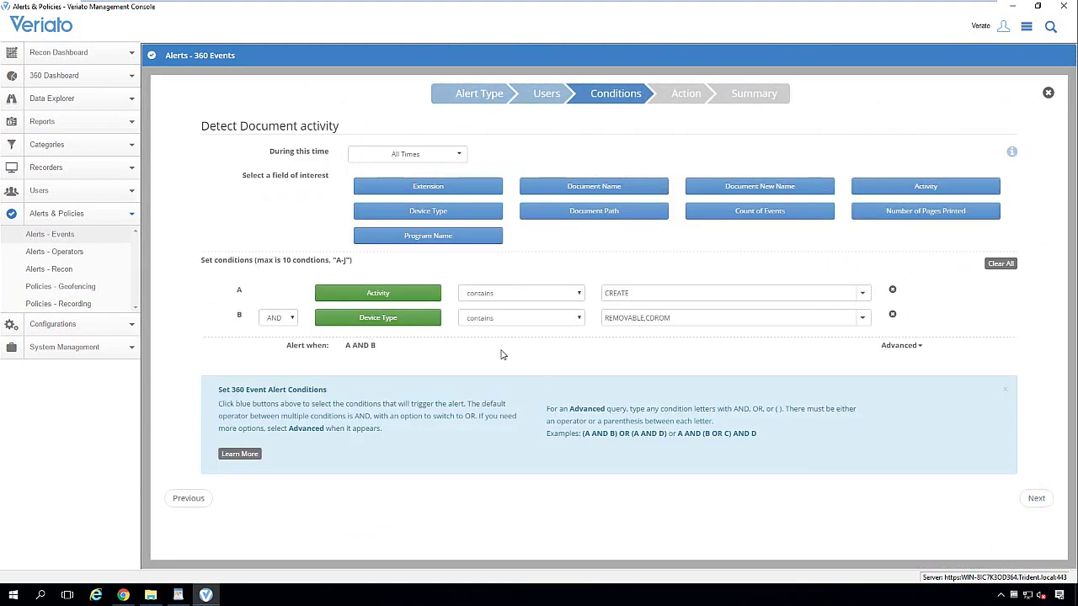
click(682, 301)
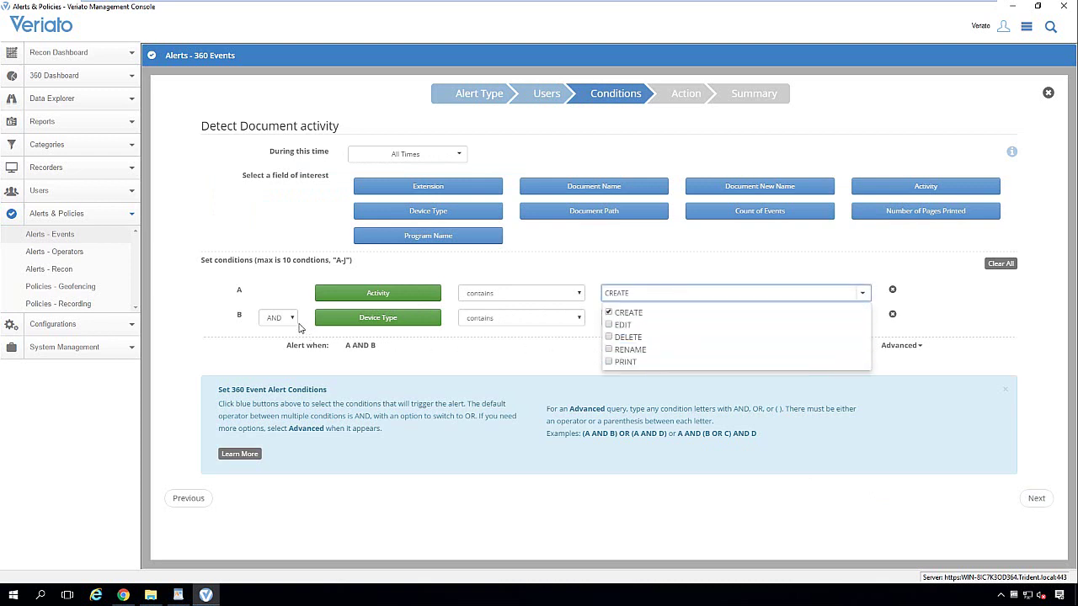
click(512, 326)
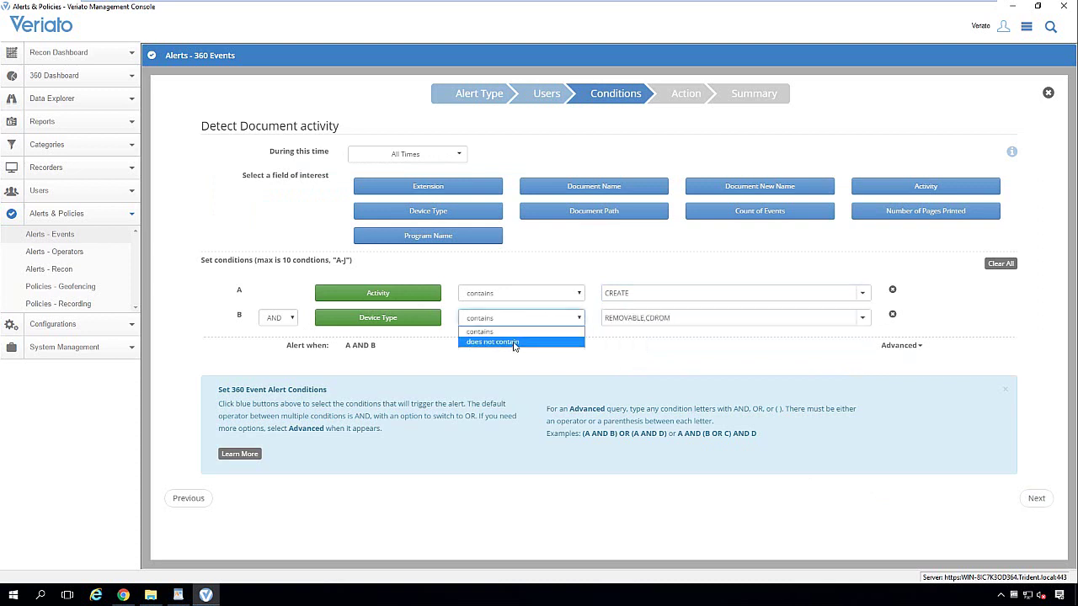
click(806, 330)
click(796, 323)
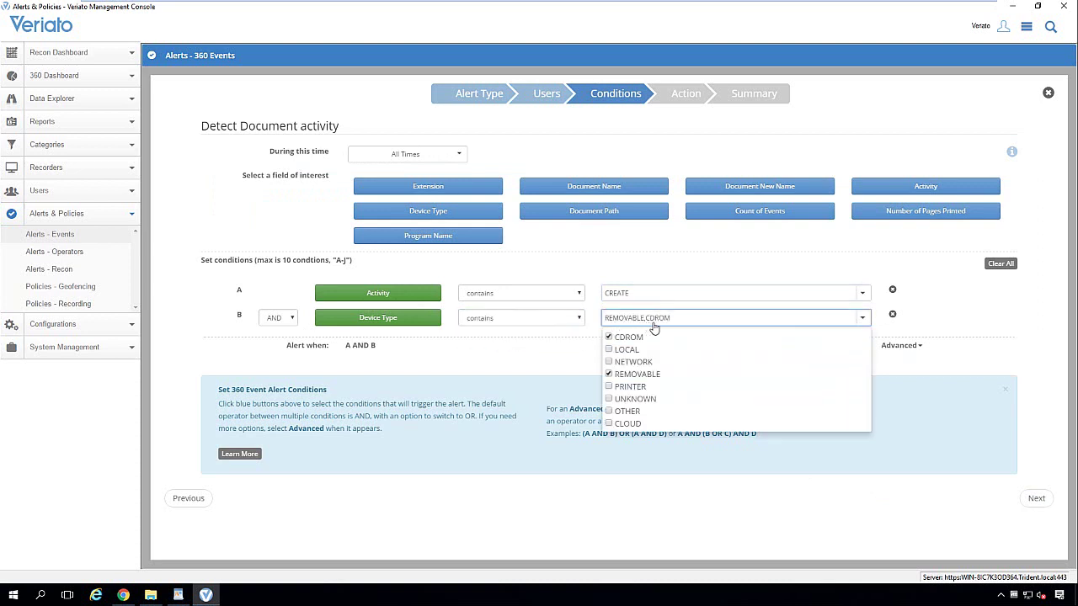
click(608, 424)
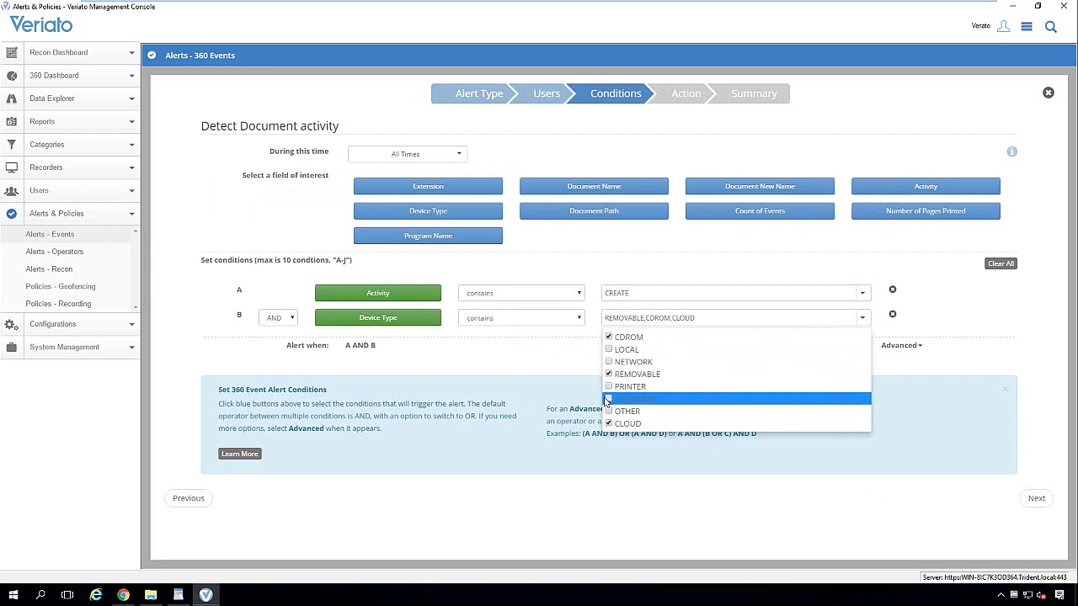
click(608, 399)
click(627, 504)
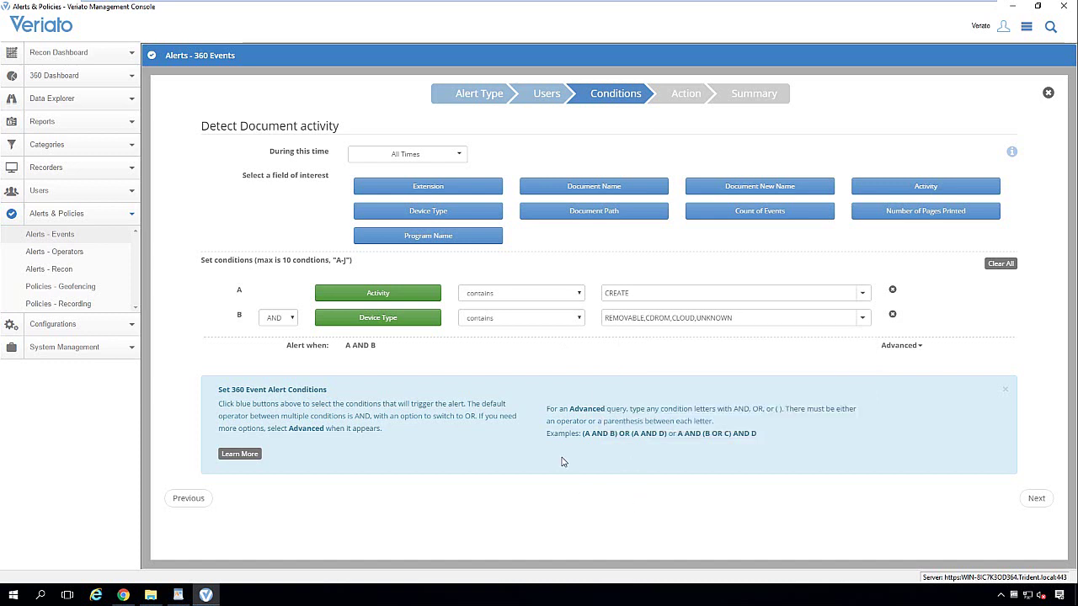
click(1048, 94)
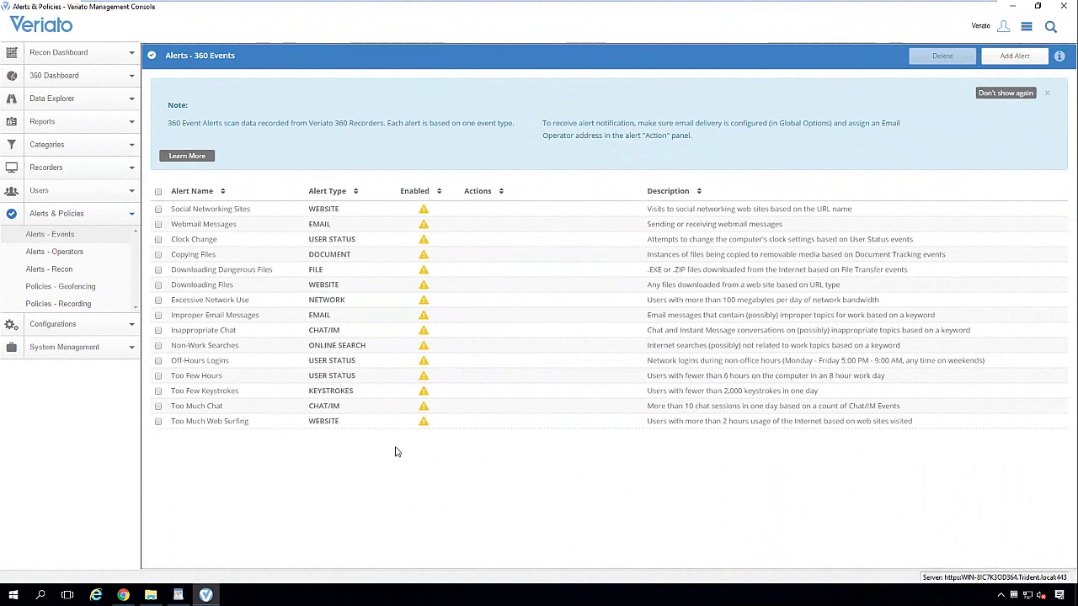
- Switch to the Alerts - Recon user activity alerts list
click(68, 271)
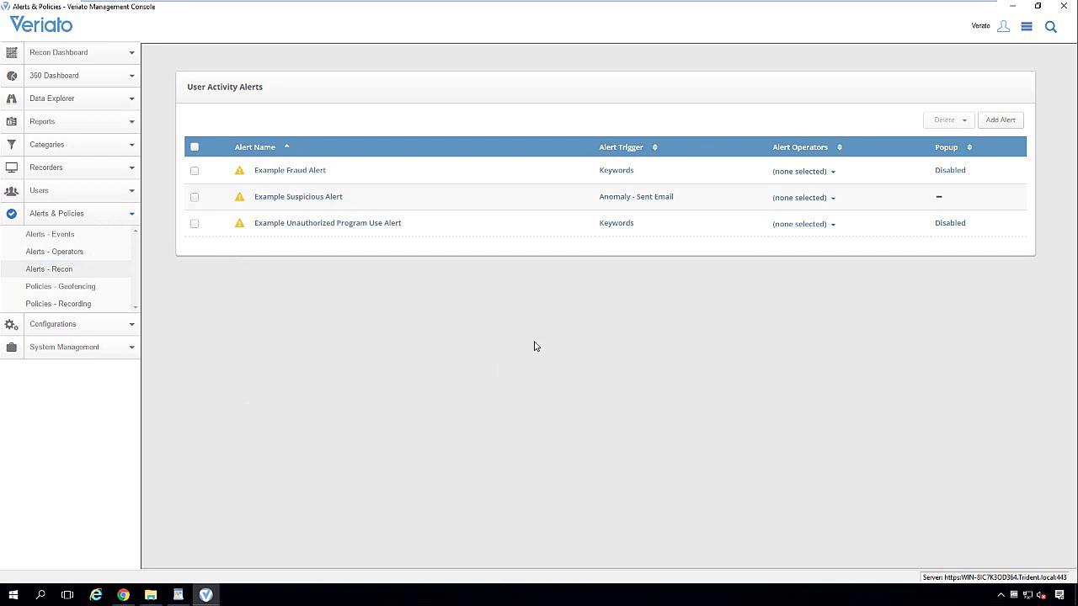
- Start a new Recon alert and review its Anomaly, Compromised Credentials (RRAS VPN) and Keywords triggers
click(1001, 121)
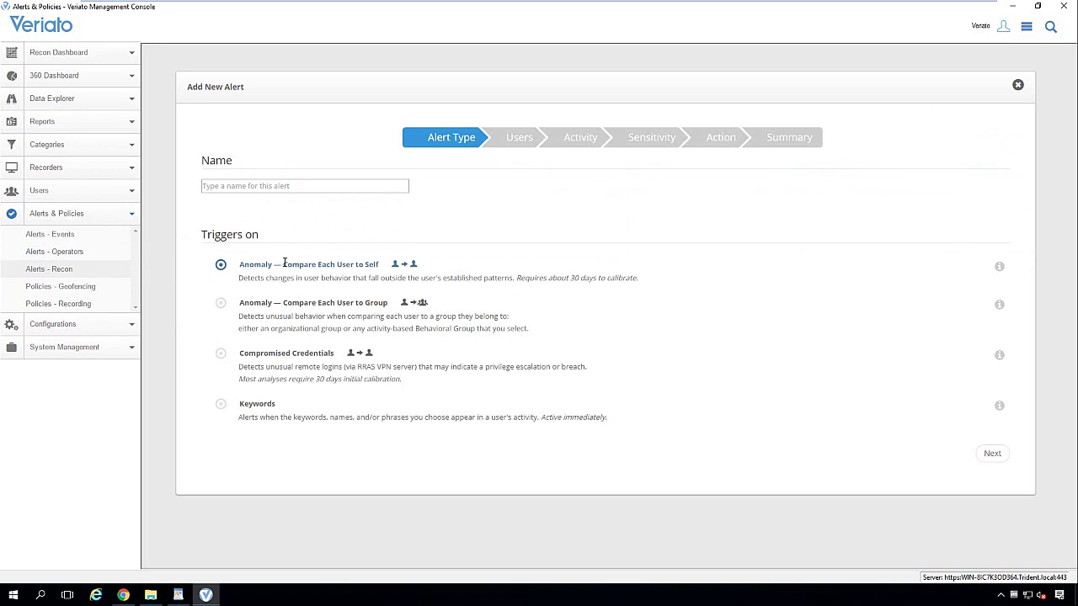
drag(283, 263, 380, 265)
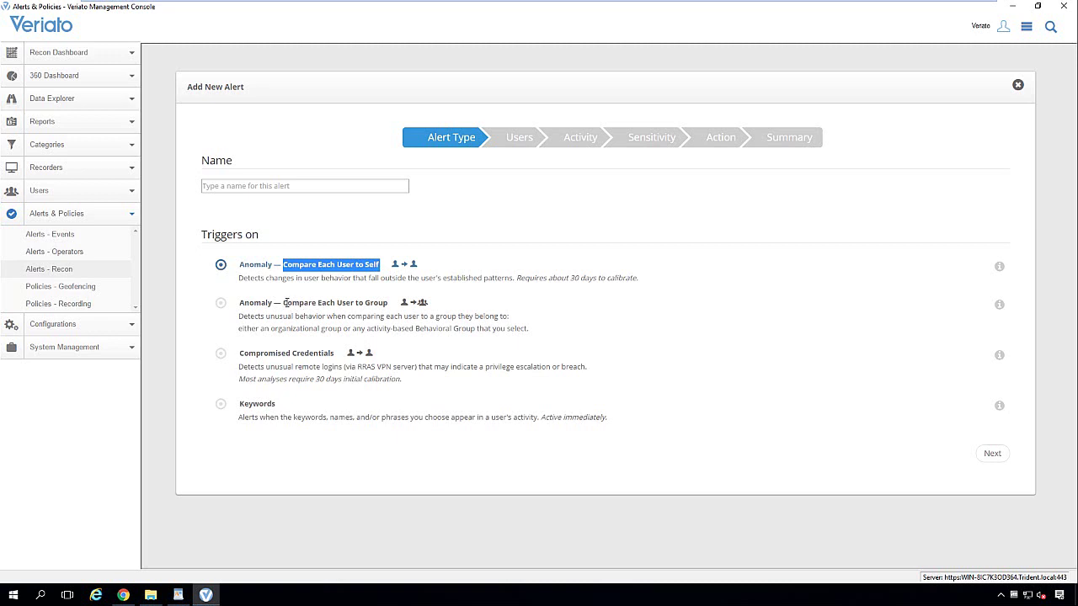
drag(287, 302, 392, 304)
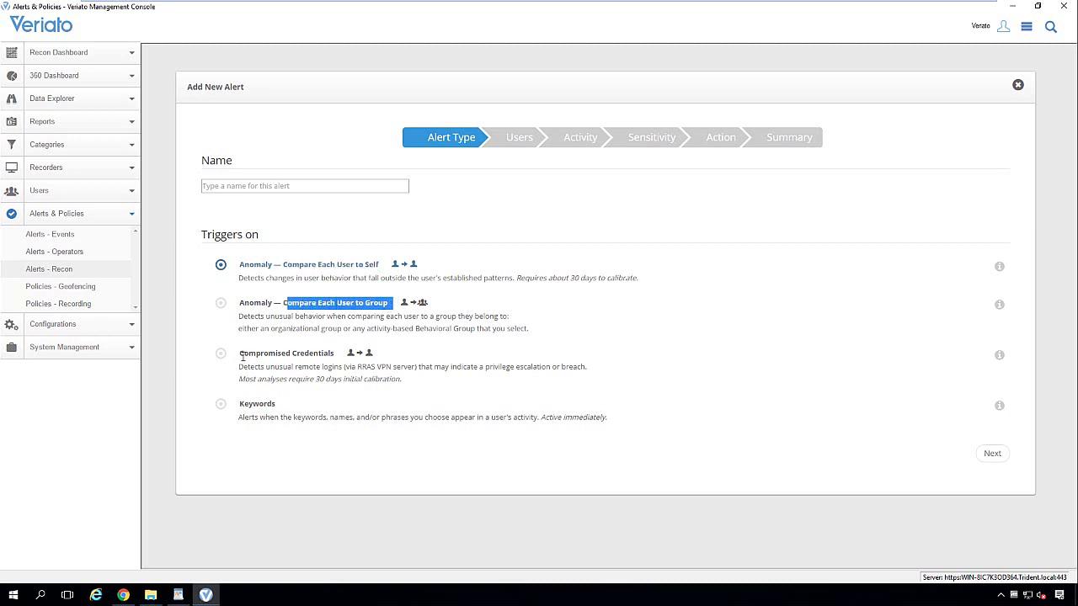
drag(243, 358, 337, 355)
drag(242, 405, 282, 404)
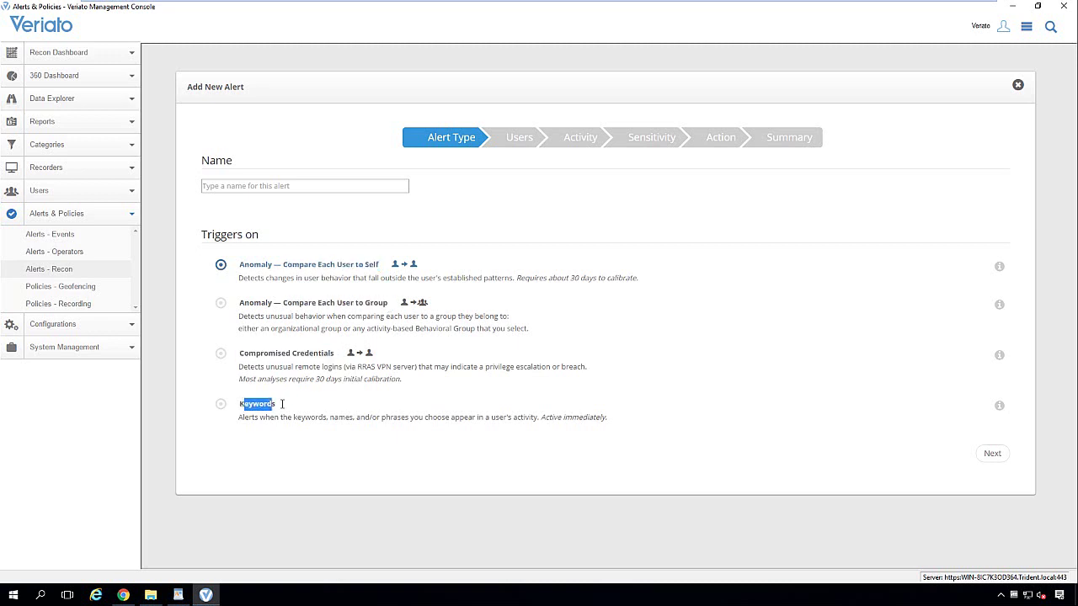
click(340, 277)
drag(387, 303, 335, 305)
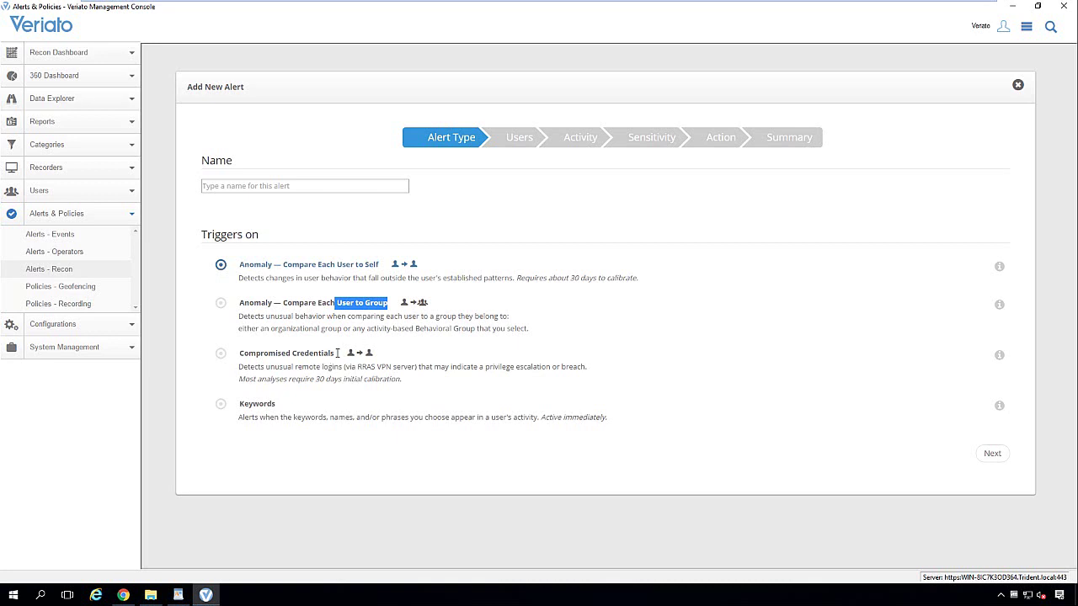
drag(336, 354, 240, 353)
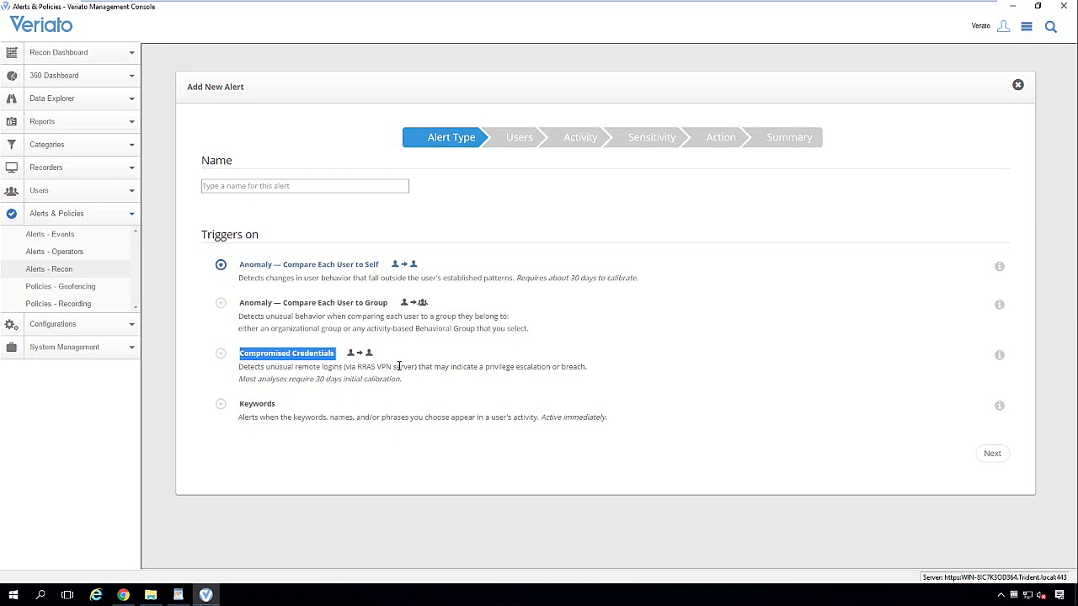
drag(398, 366, 338, 367)
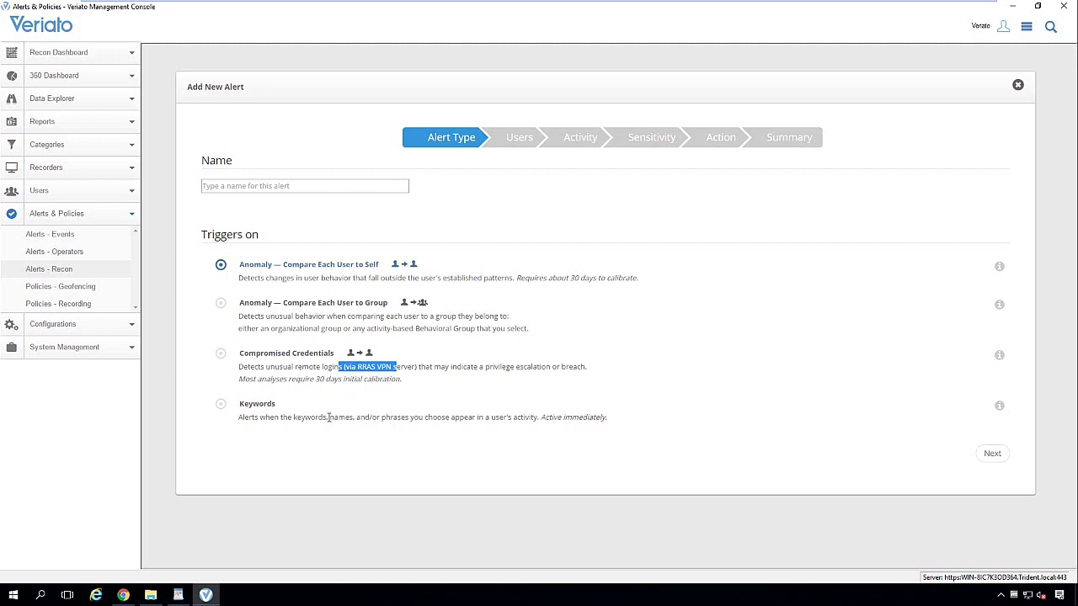
drag(278, 404, 239, 404)
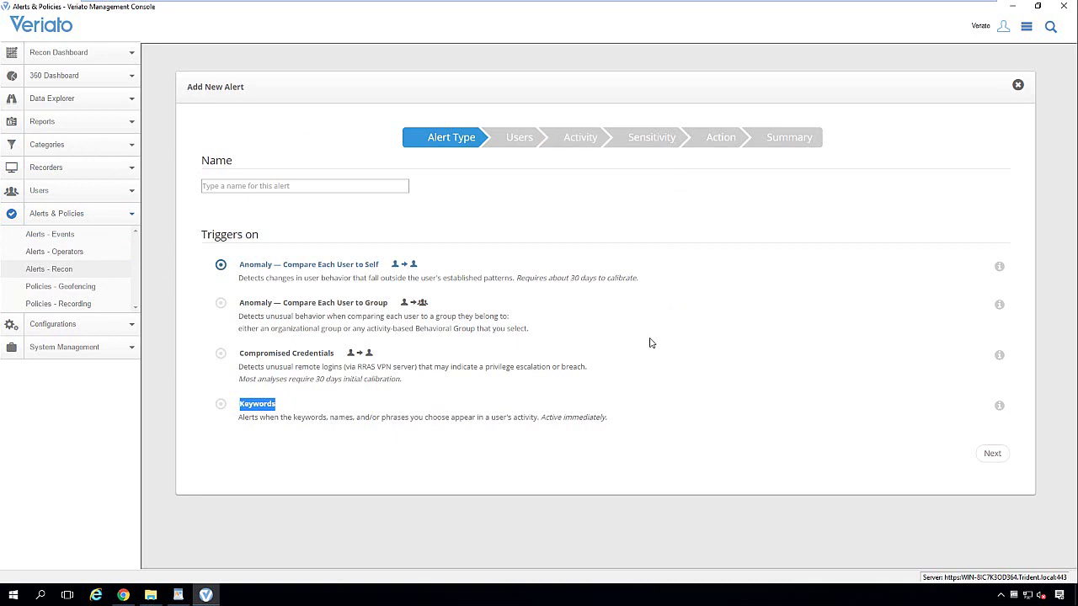
- Name the Recon alert 'test', keep All users selected, and advance to the Activity step
click(327, 187)
text(test)
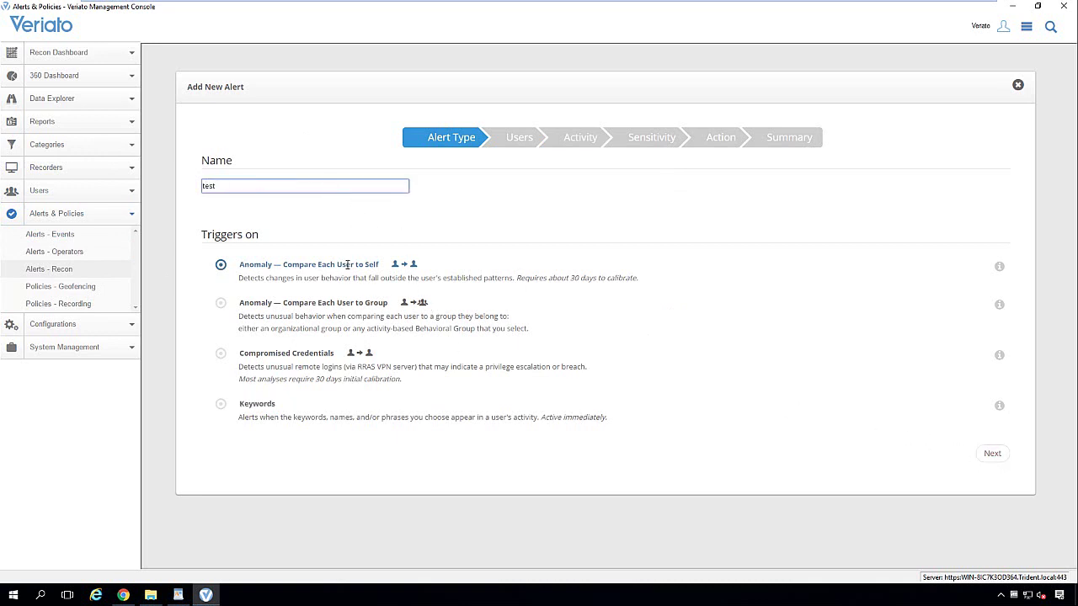
click(993, 455)
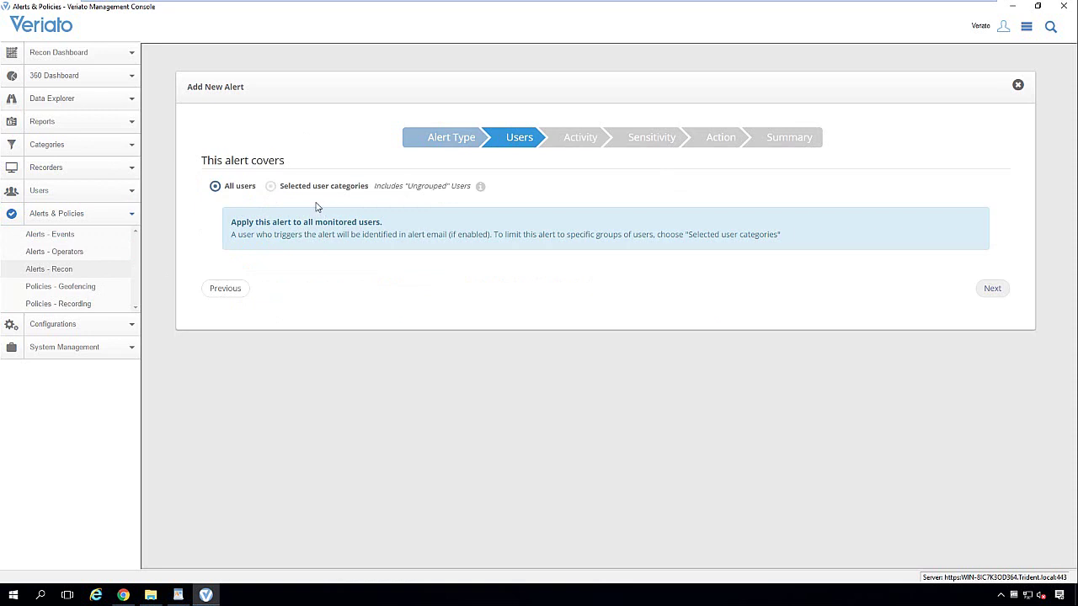
click(271, 192)
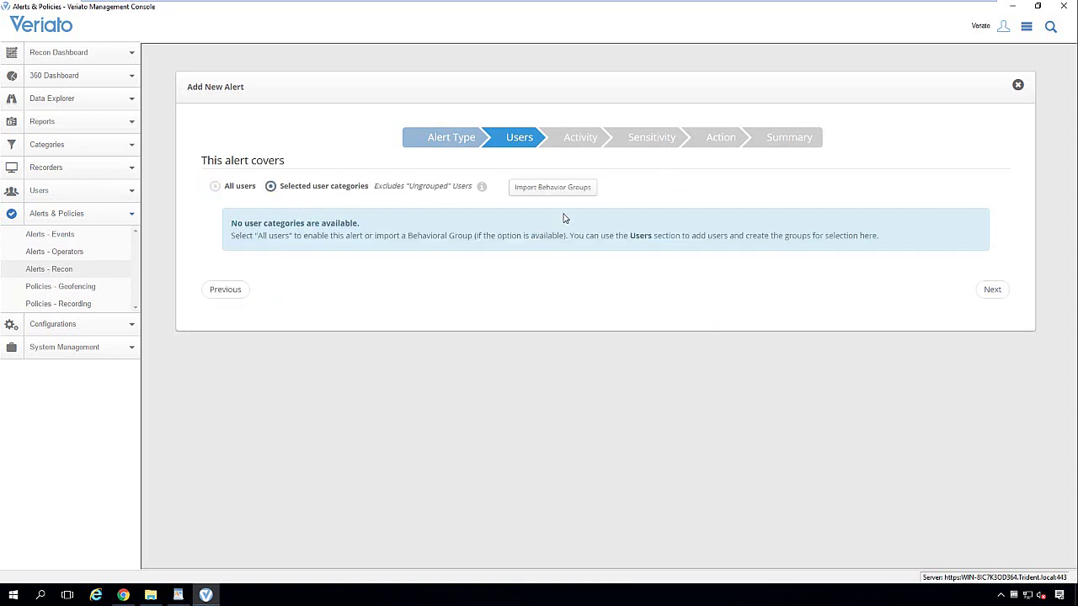
click(215, 187)
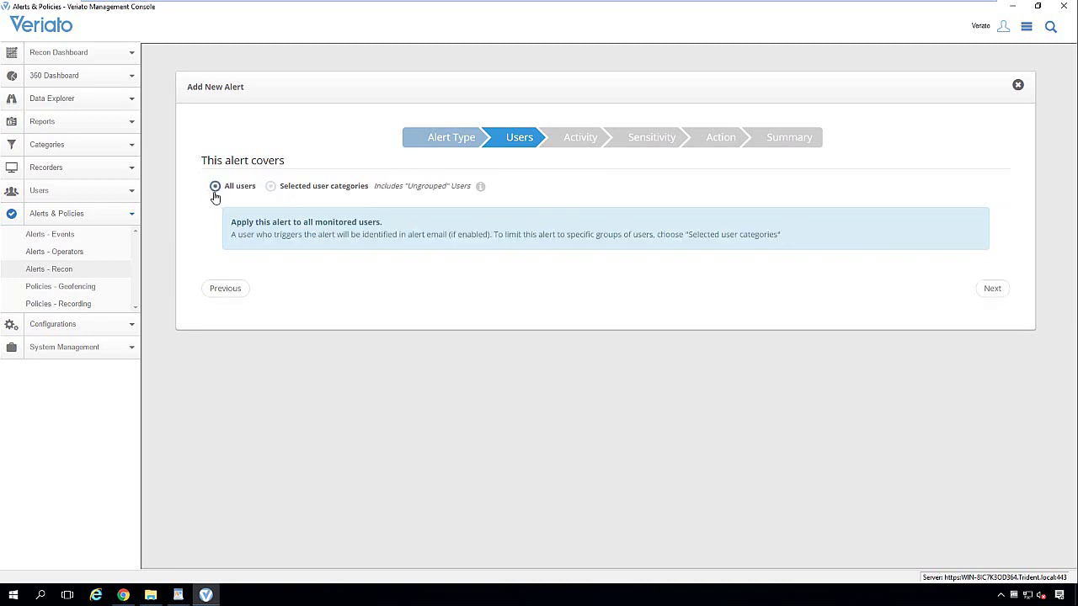
click(993, 289)
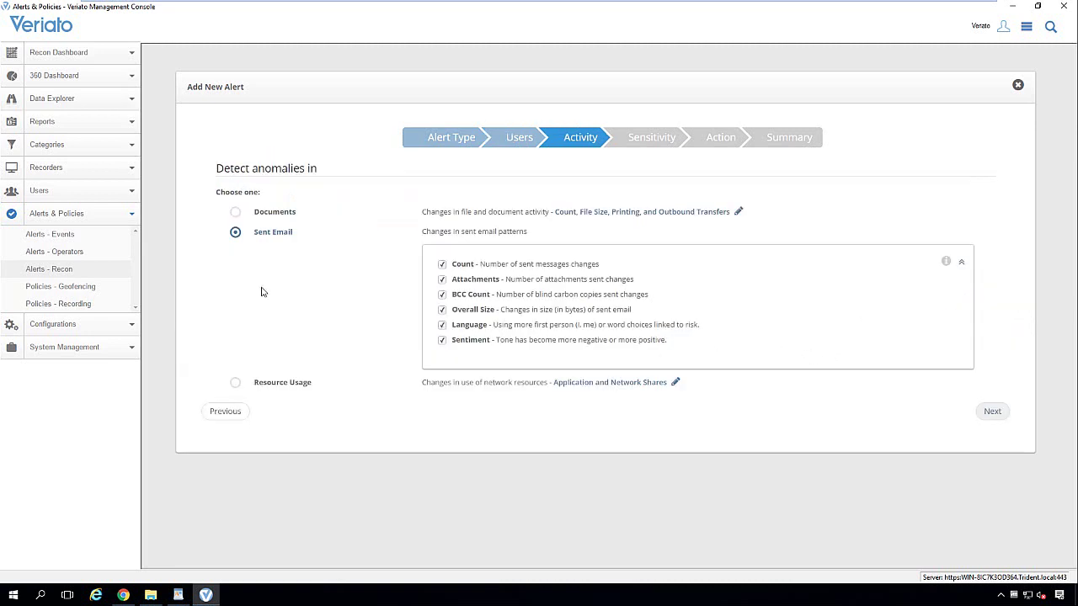
click(236, 215)
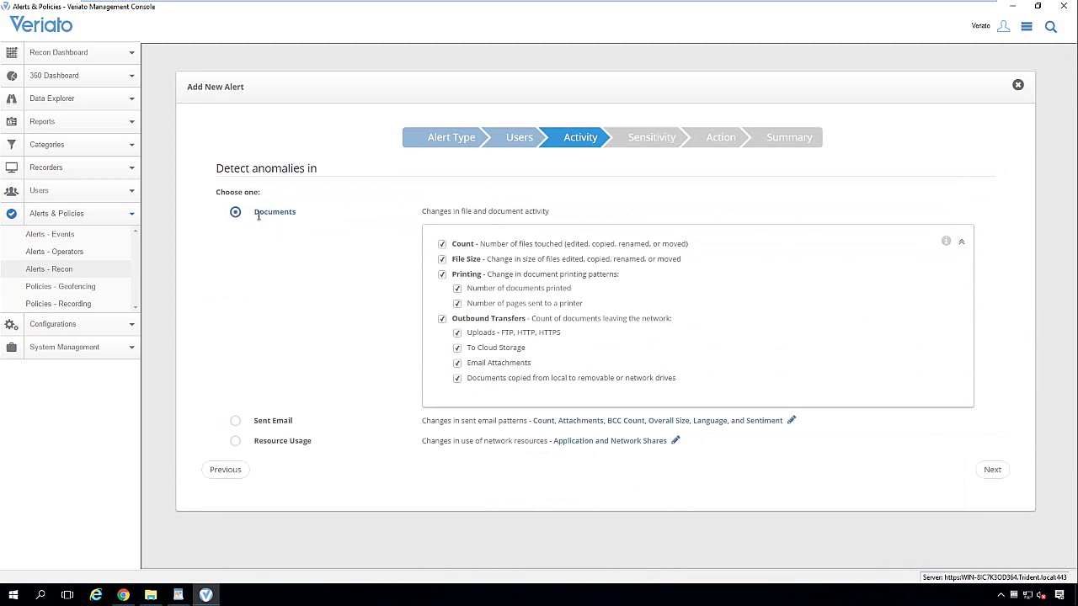
drag(256, 211, 302, 211)
drag(697, 247, 497, 244)
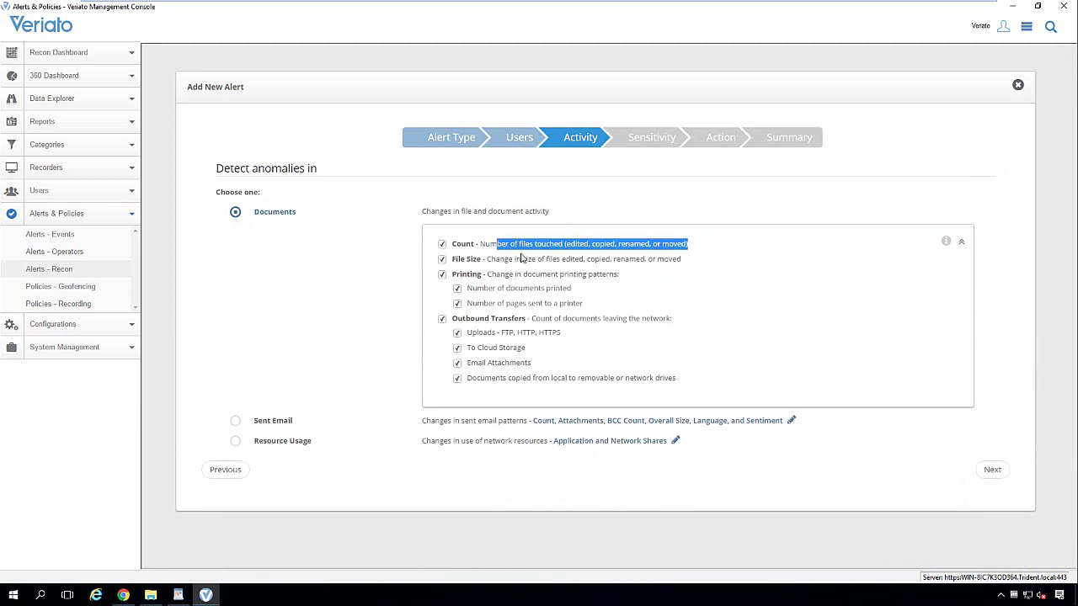
drag(683, 267, 486, 261)
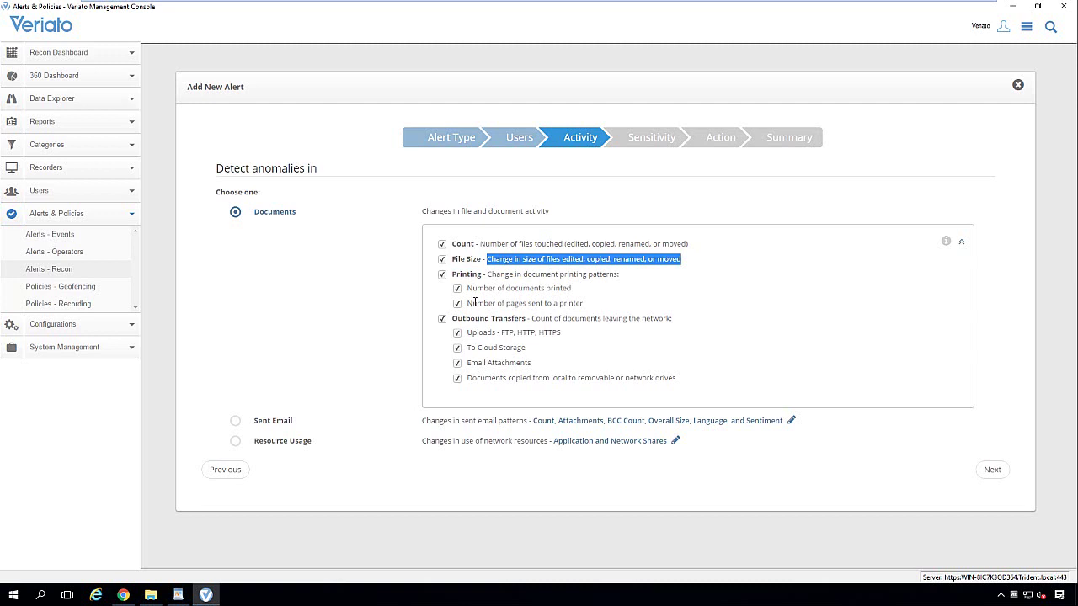
drag(598, 305, 444, 280)
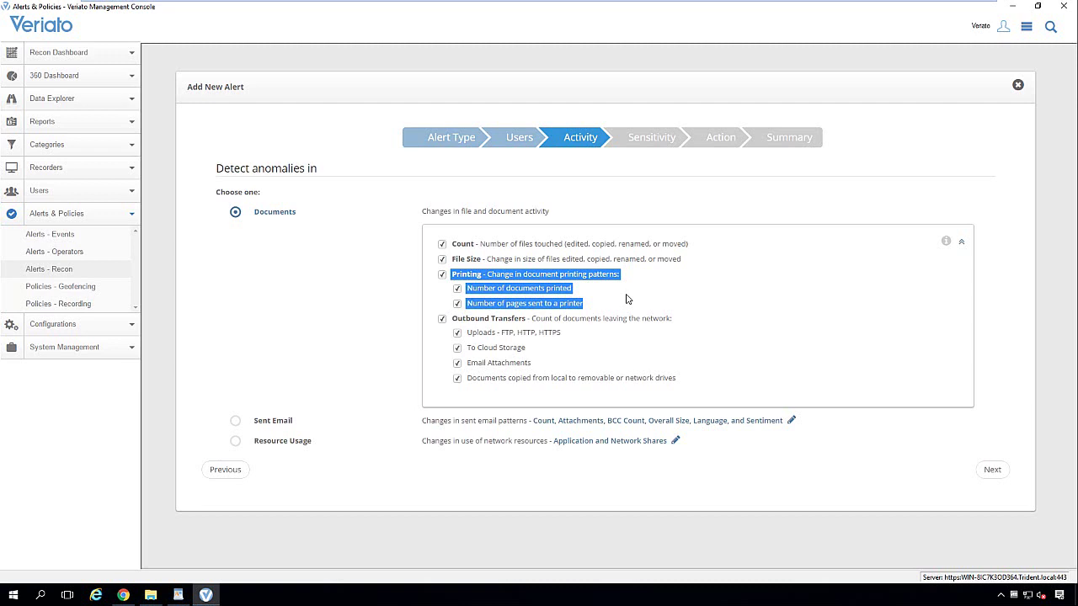
drag(672, 318, 450, 320)
drag(563, 333, 473, 336)
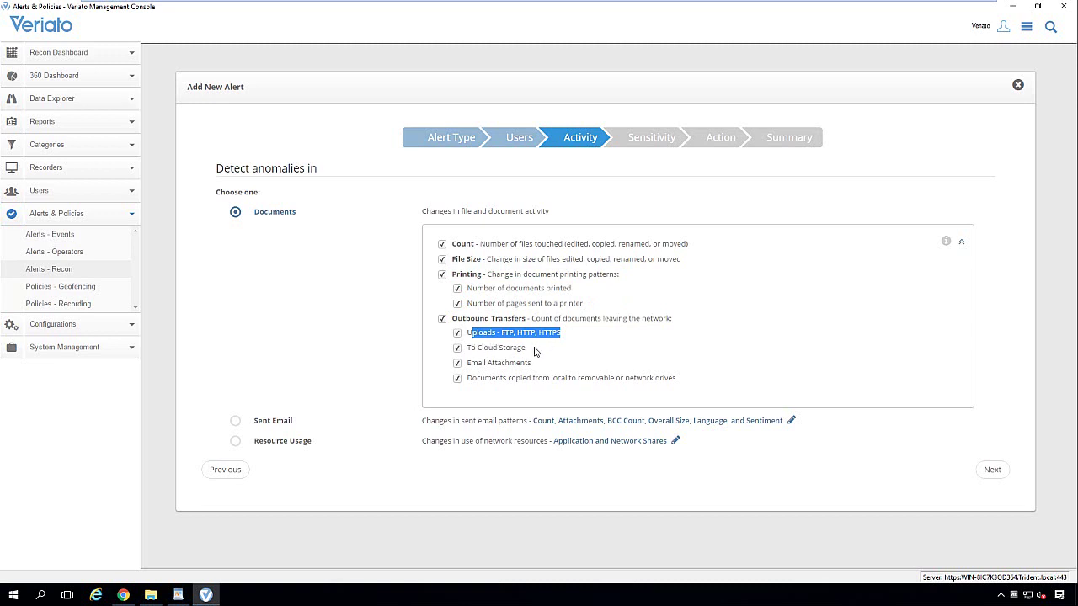
drag(526, 349, 468, 354)
click(469, 353)
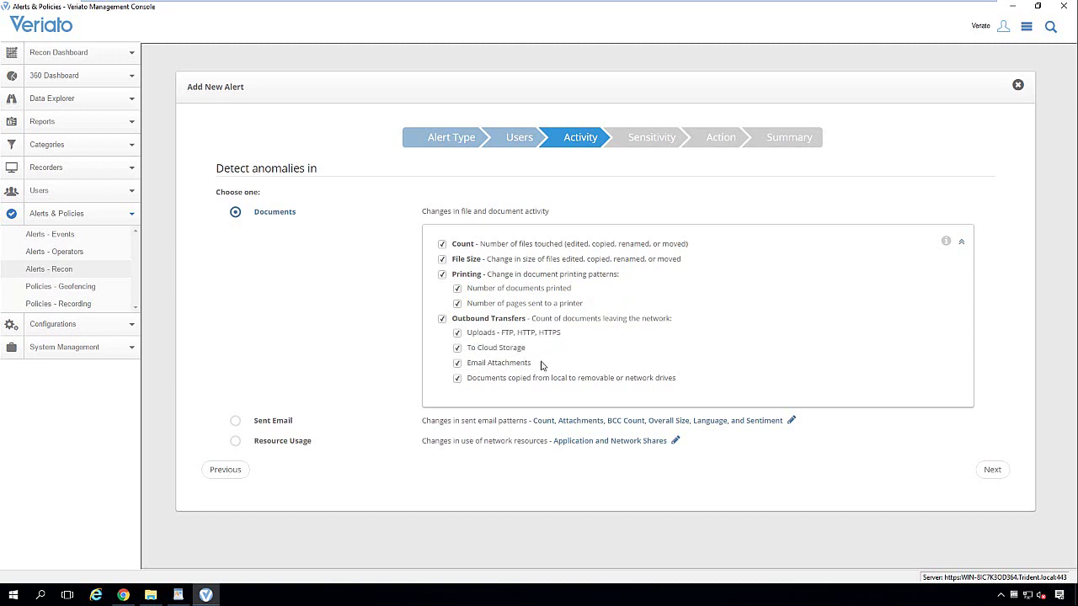
drag(533, 364, 466, 365)
drag(692, 379, 510, 378)
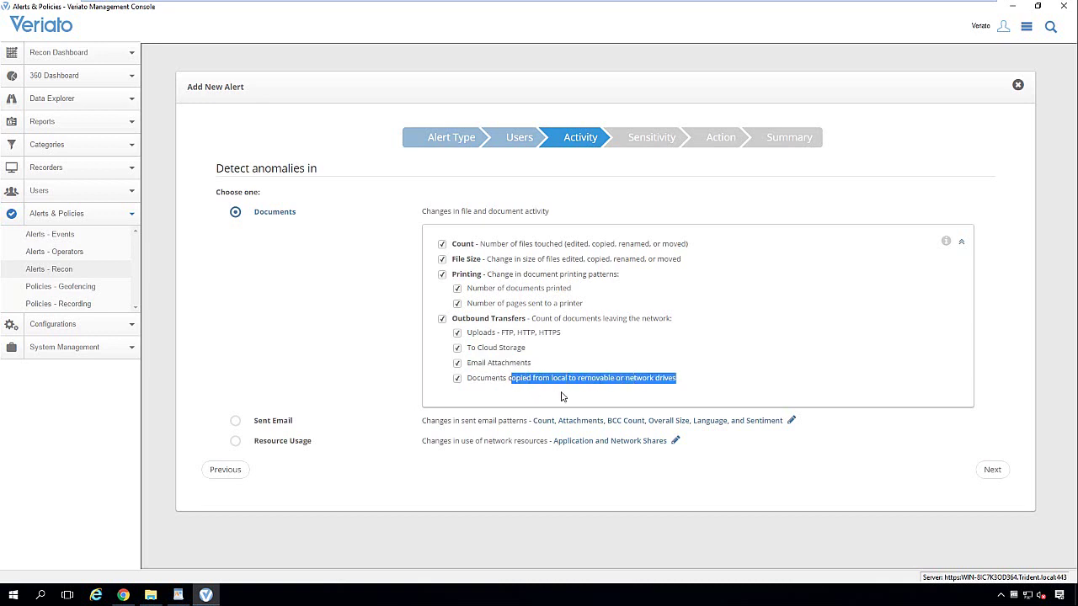
click(237, 422)
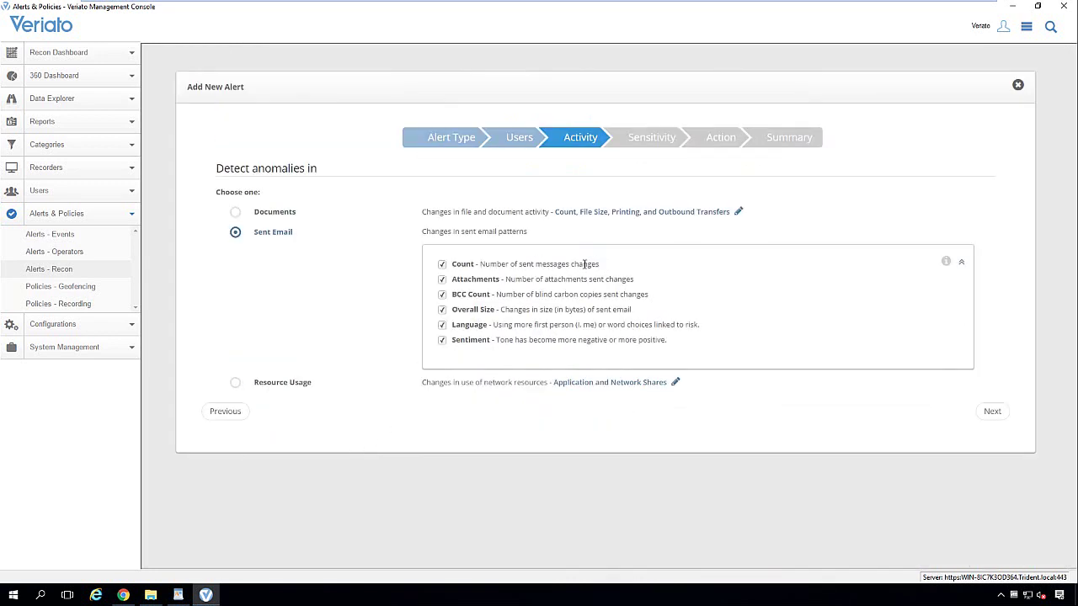
- Review the Sent Email measures (Count, Attachments, BCC Count, Overall Size, Language, Sentiment), then choose Resource Usage
drag(599, 263, 453, 266)
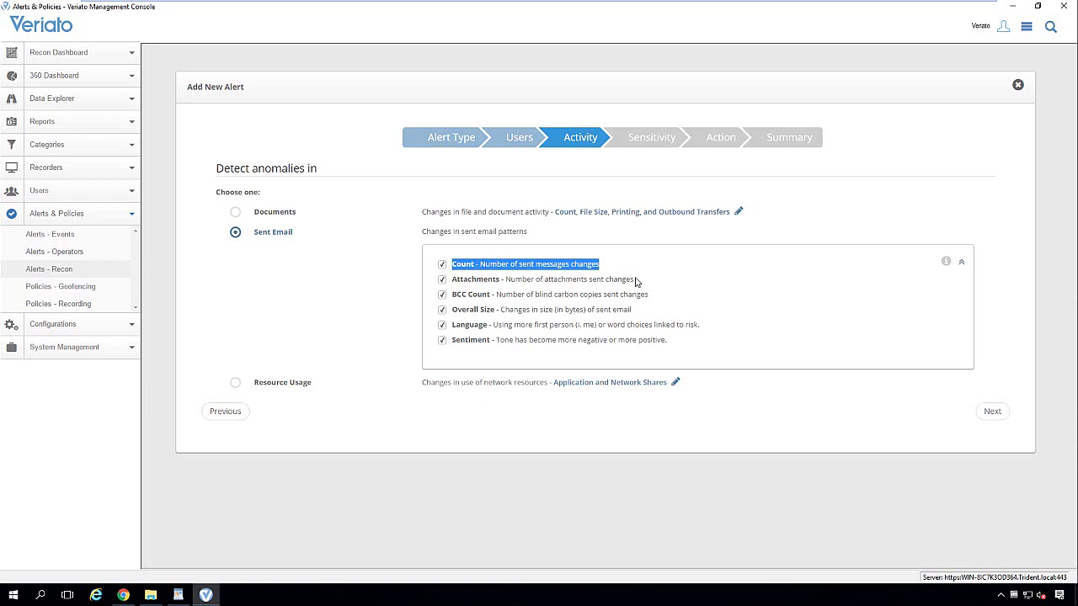
drag(638, 280, 502, 278)
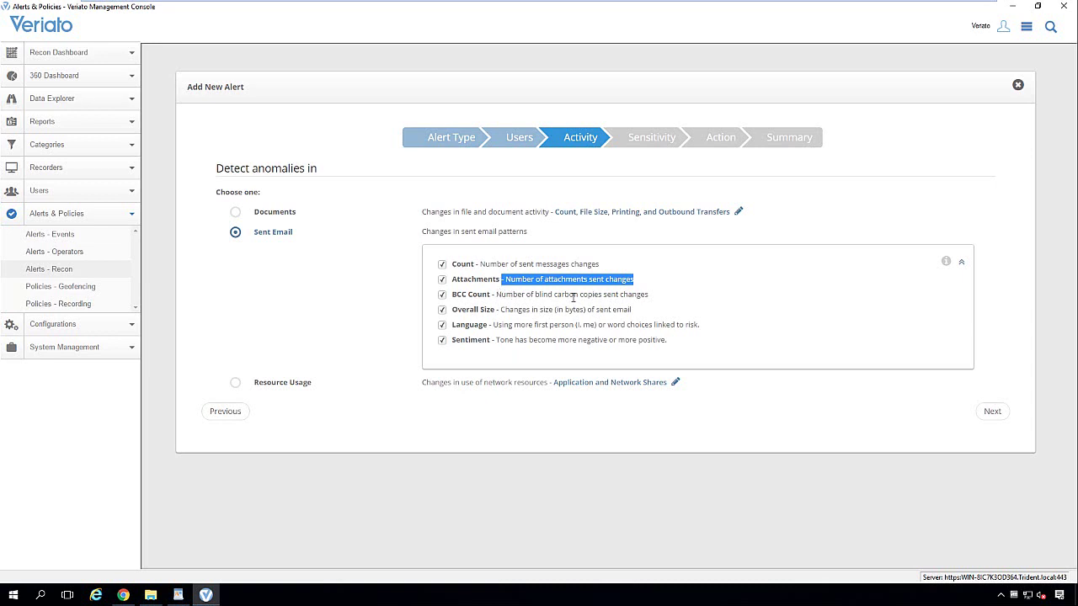
click(656, 295)
drag(650, 294, 451, 294)
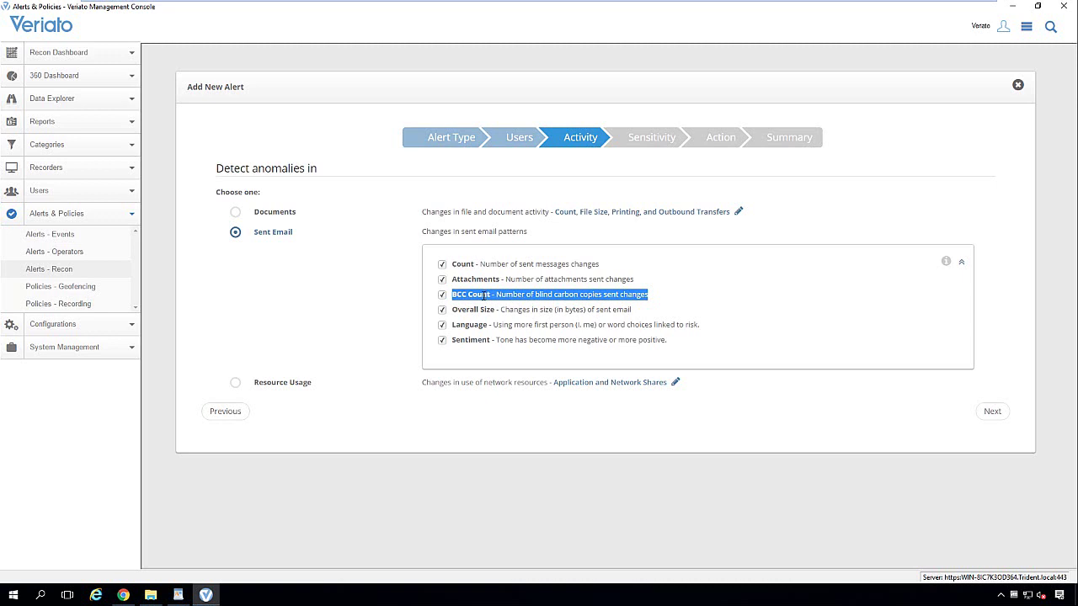
drag(731, 312, 448, 310)
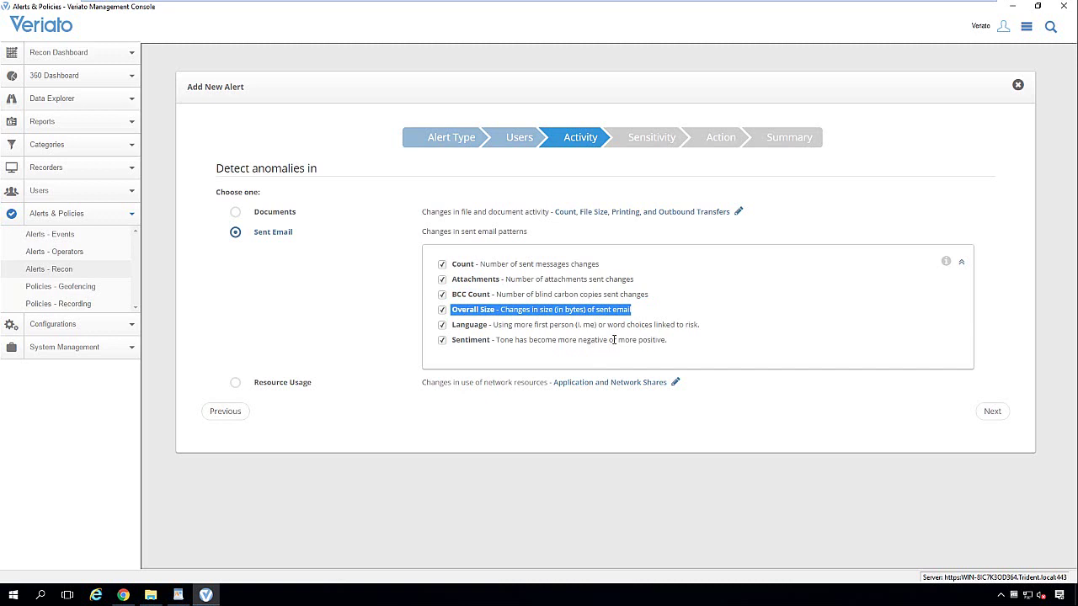
drag(449, 325, 680, 338)
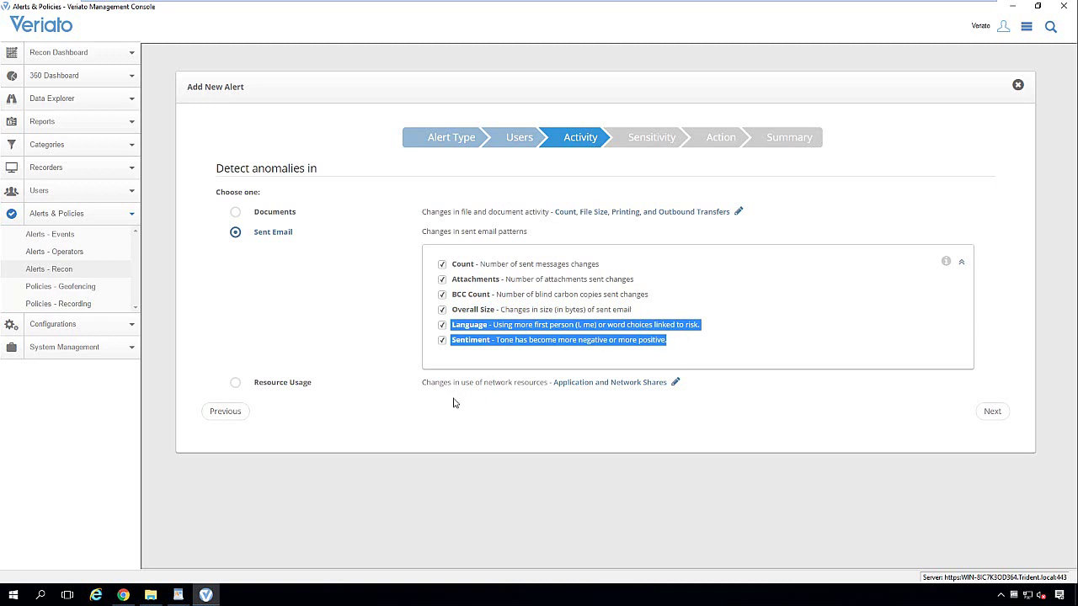
click(236, 383)
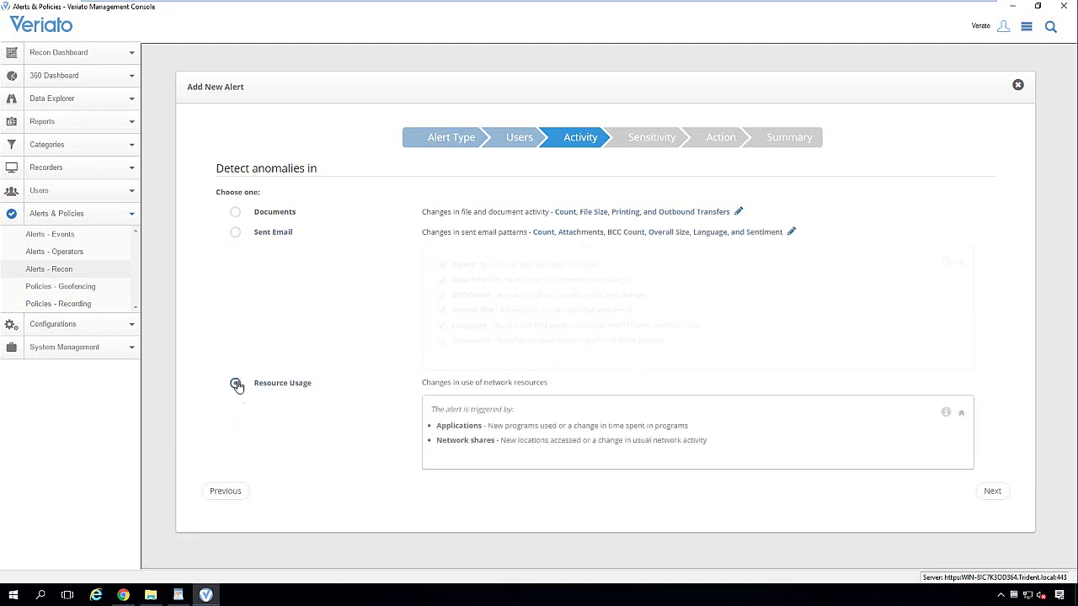
- Review the Applications and Network shares triggers, reselect Sent Email, and advance to Sensitivity
drag(689, 297, 438, 297)
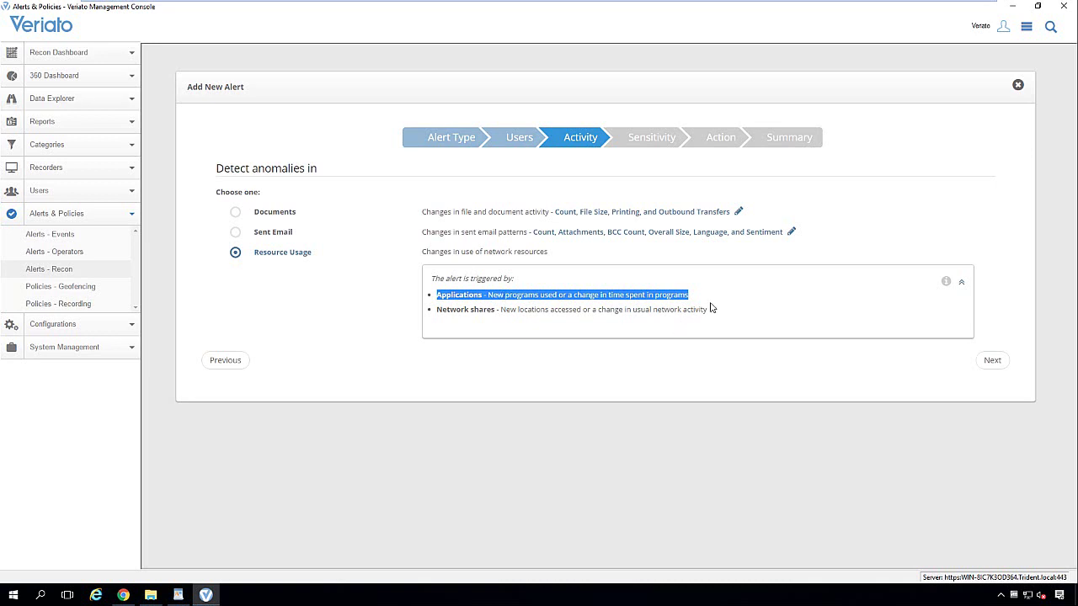
drag(708, 310, 431, 320)
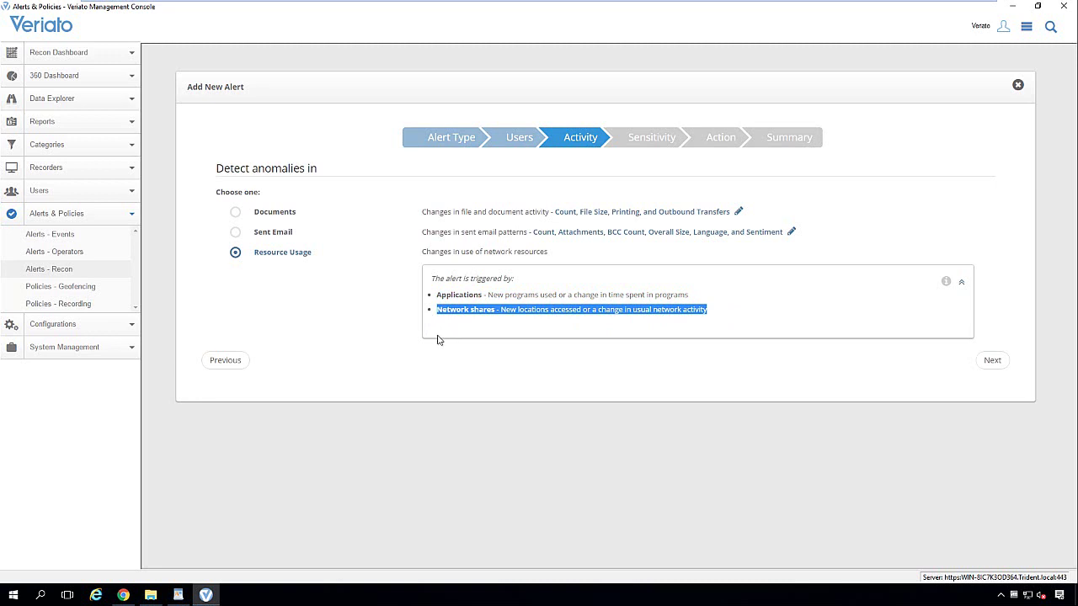
click(236, 240)
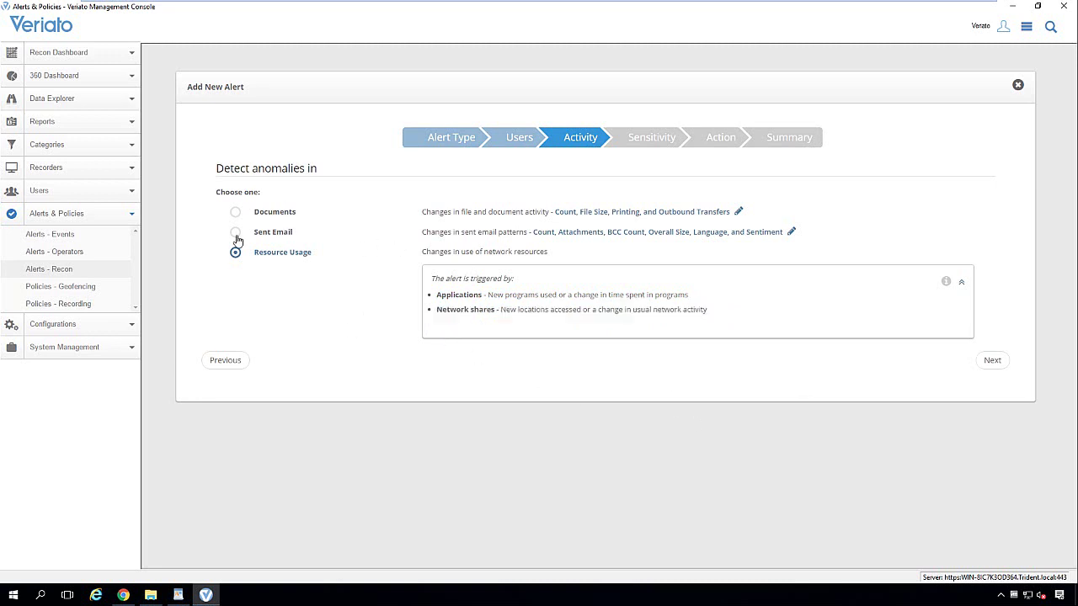
click(236, 235)
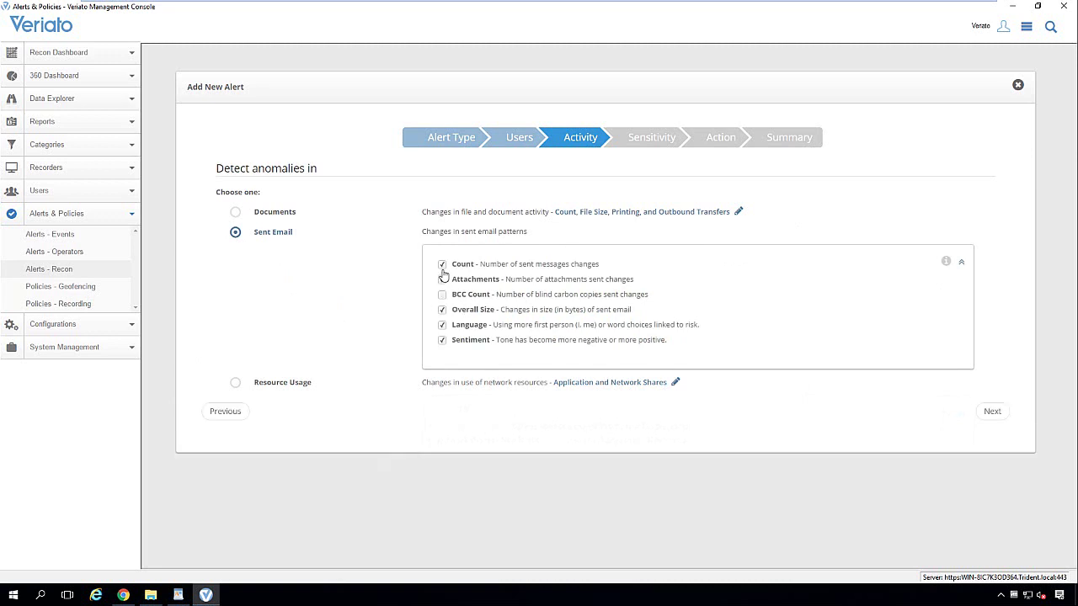
click(982, 413)
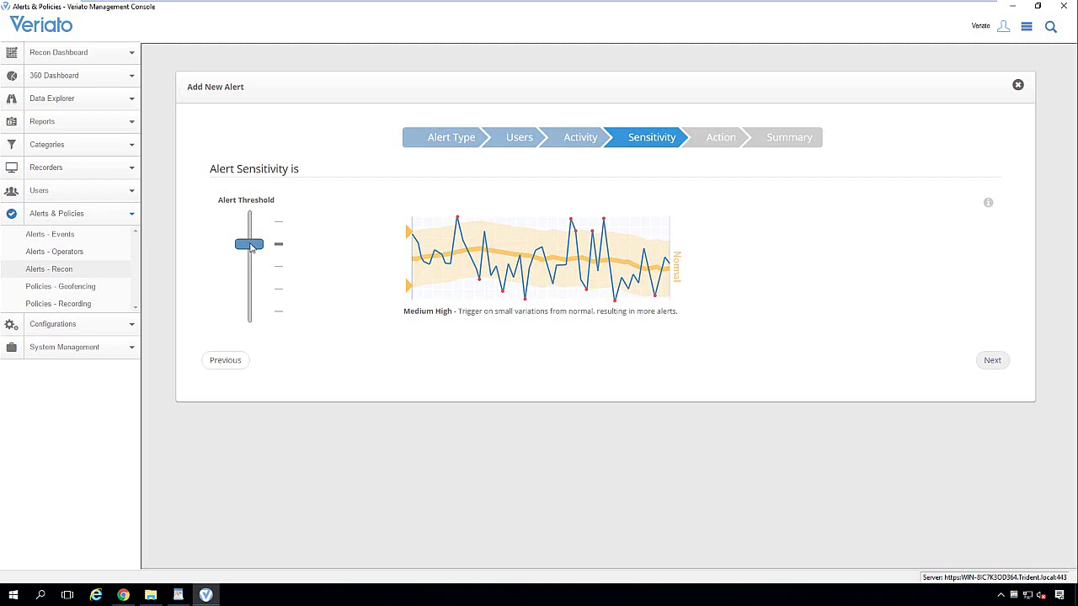
- Raise the Alert Threshold slider from Medium to High sensitivity and continue to the Action step
drag(251, 246, 267, 267)
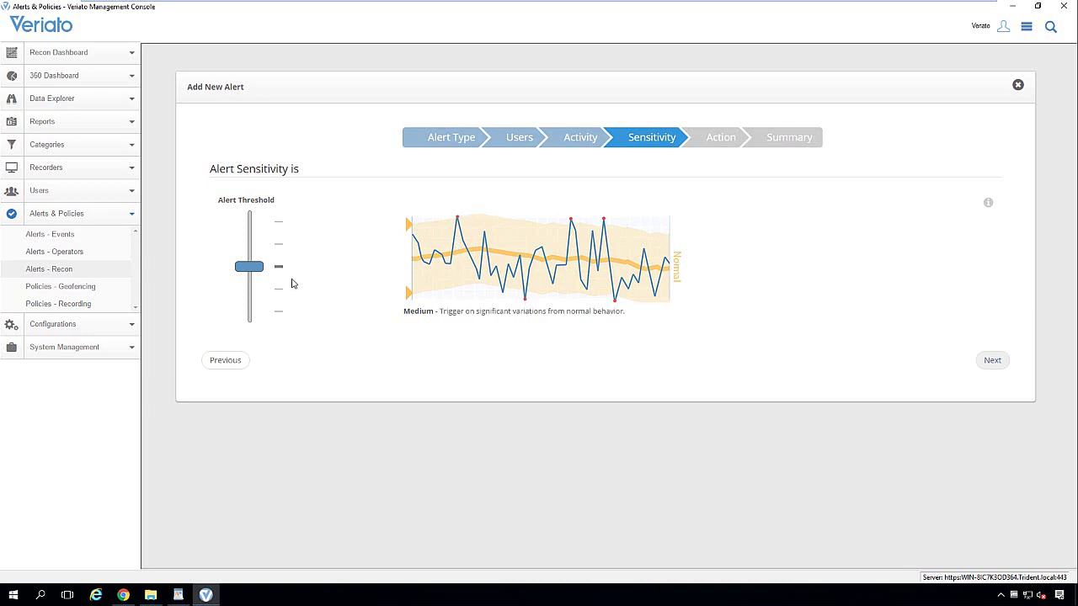
mouse_move(257, 259)
drag(257, 258, 260, 222)
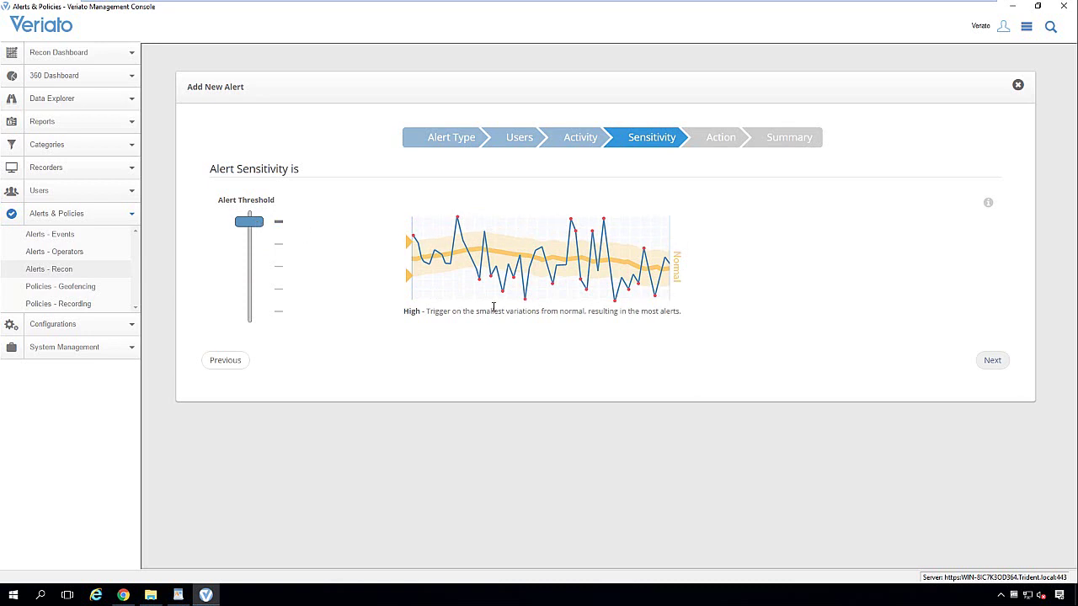
click(992, 361)
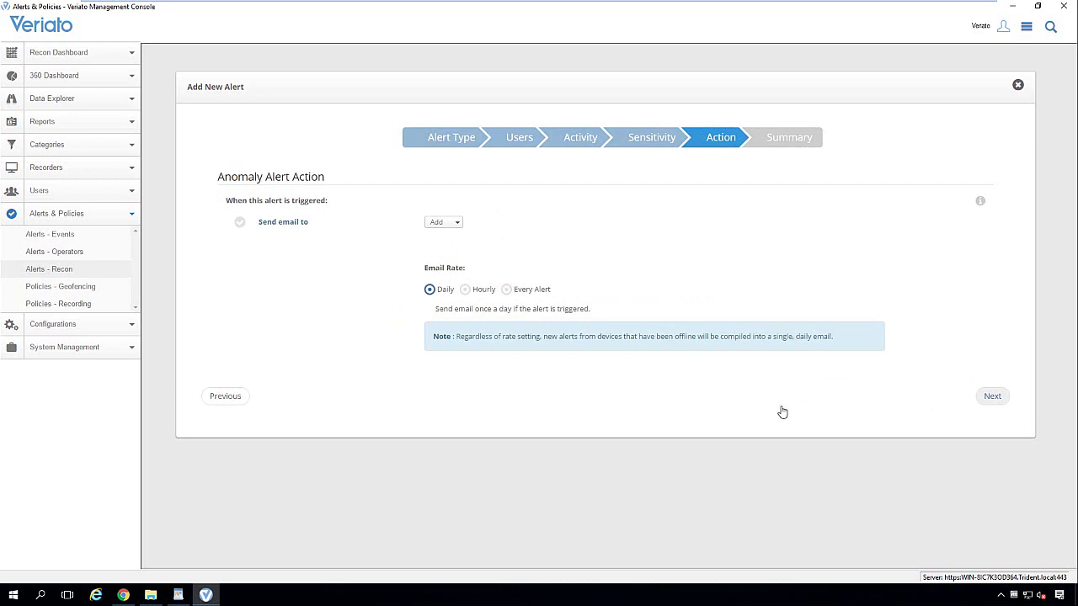
- Leave the email recipients empty and set Email Rate to Every Alert, then continue to the Summary
click(458, 224)
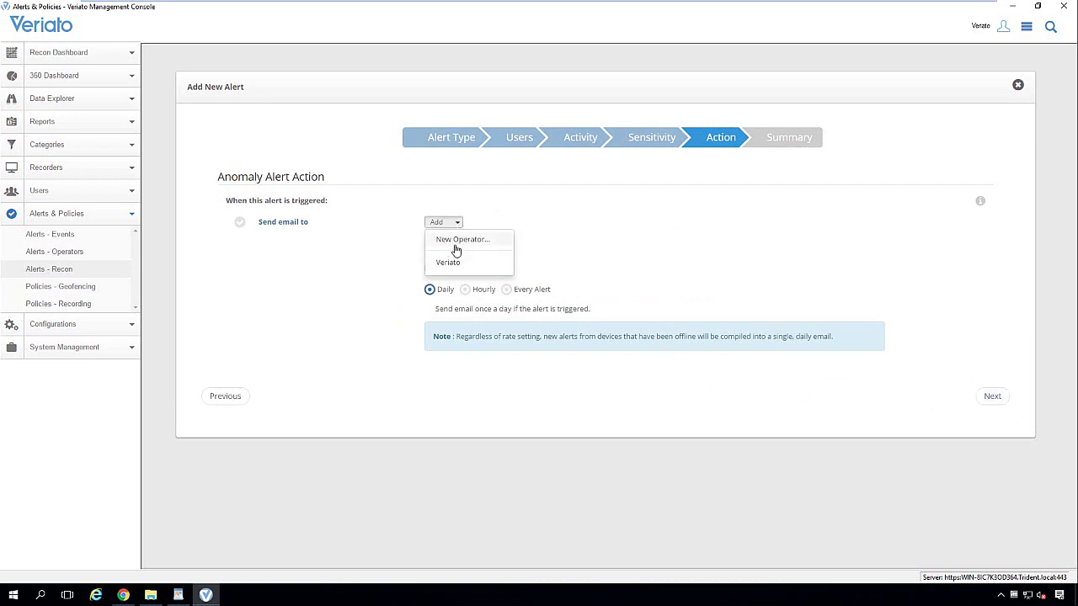
click(642, 251)
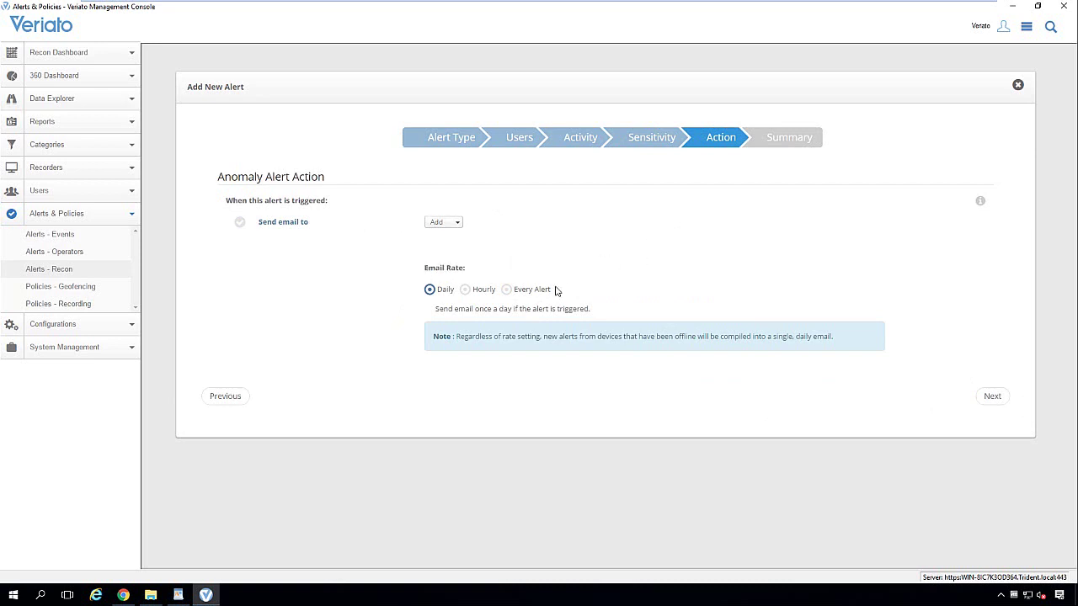
click(469, 292)
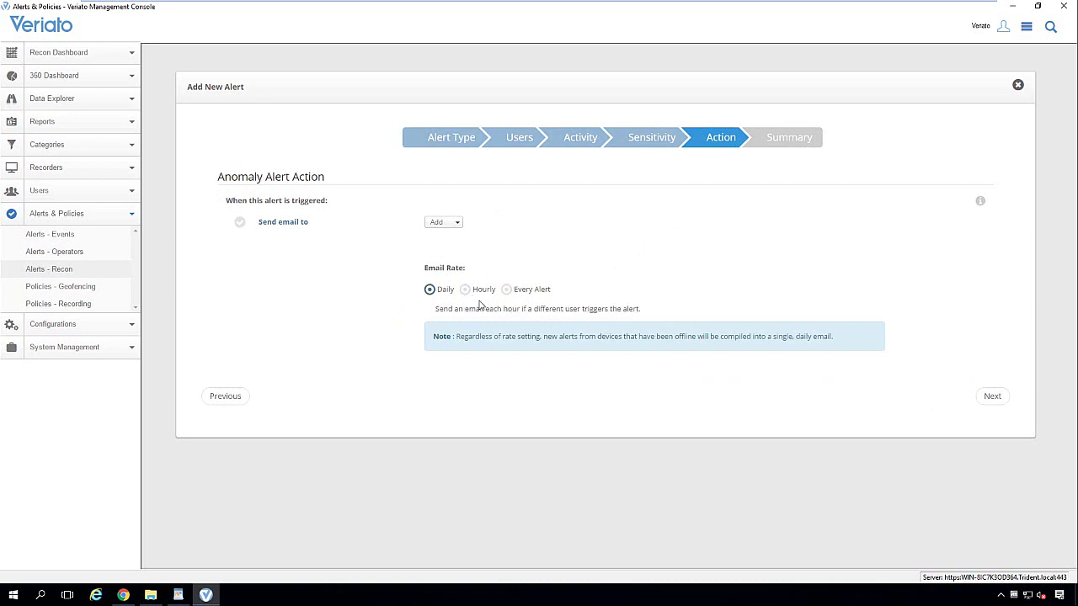
click(507, 293)
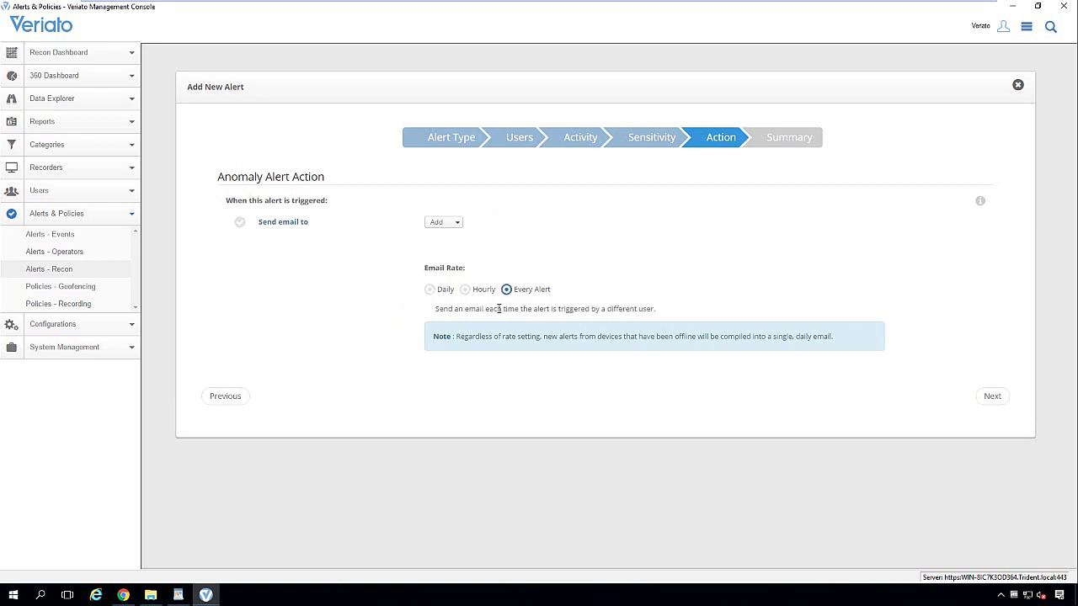
click(984, 400)
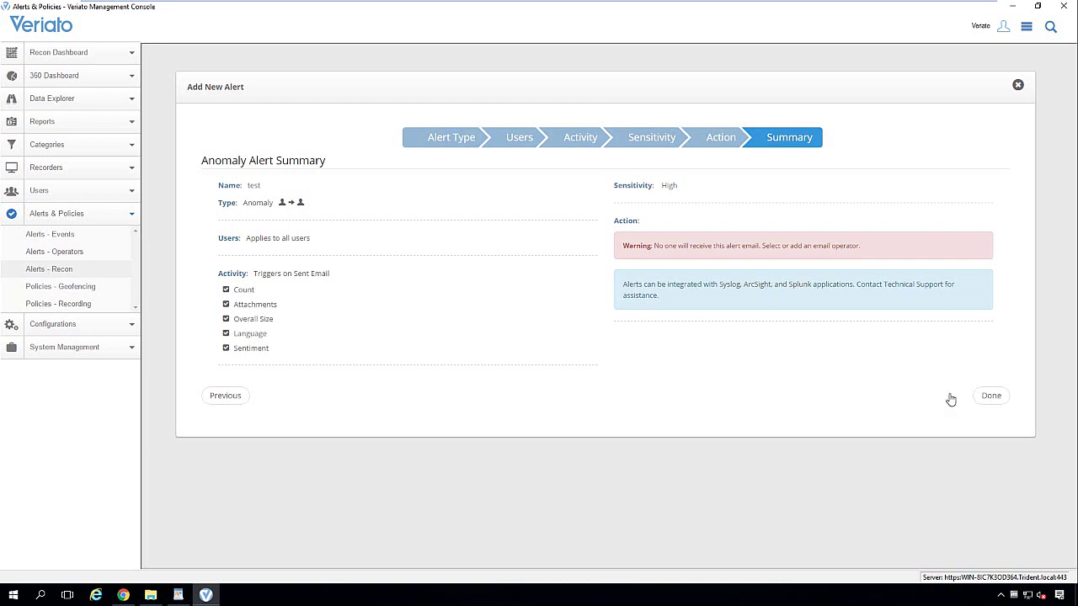
- Close the unfinished Recon alert wizard and start a new Compromised Credentials alert
click(1017, 87)
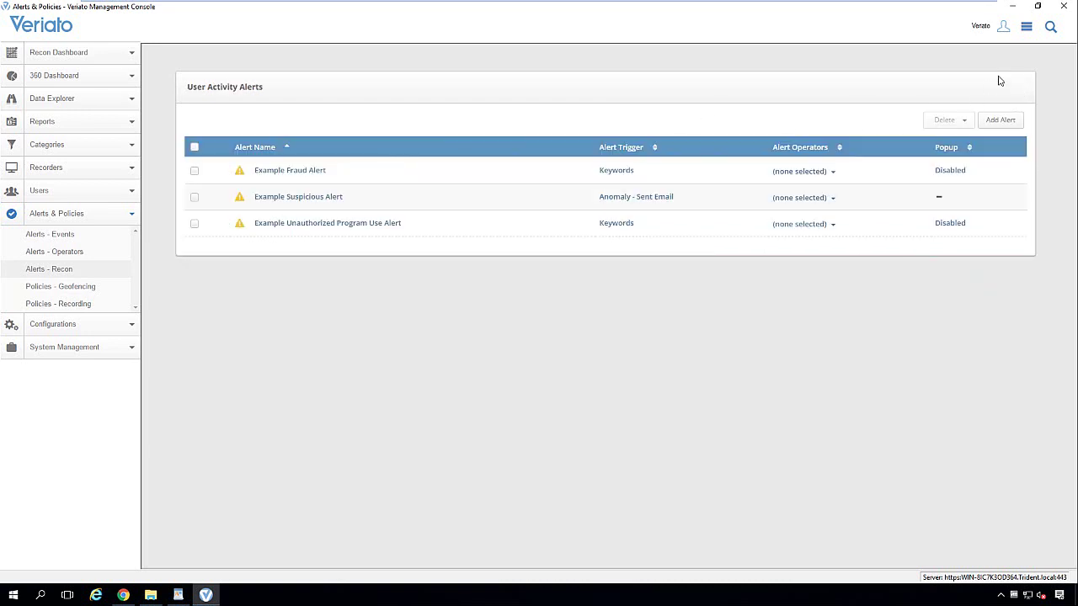
click(1002, 122)
click(219, 354)
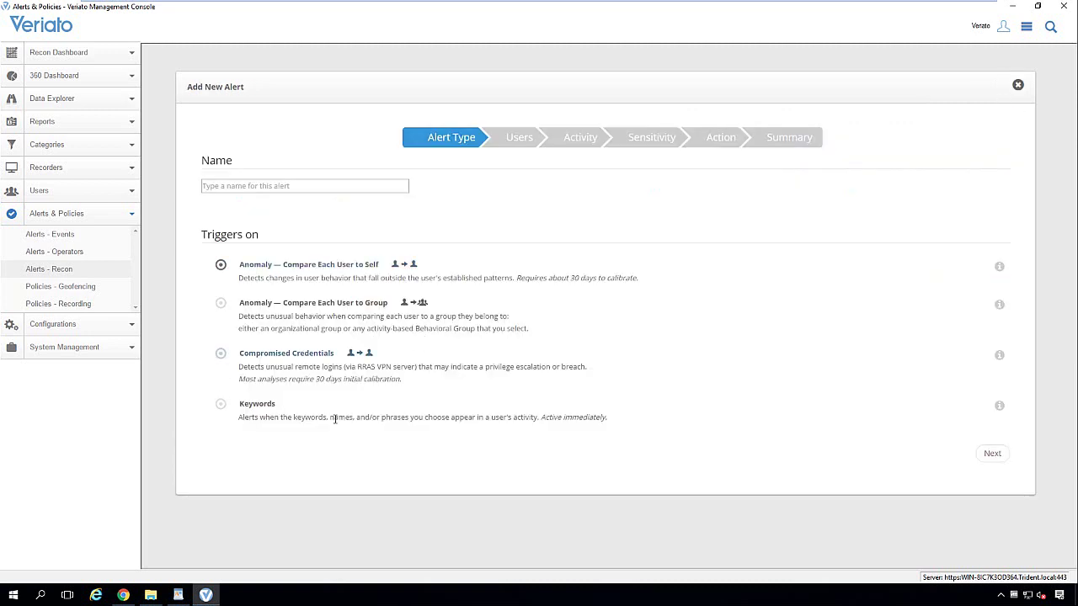
- Name the alert 'test' and keep all users selected
click(283, 189)
text(test)
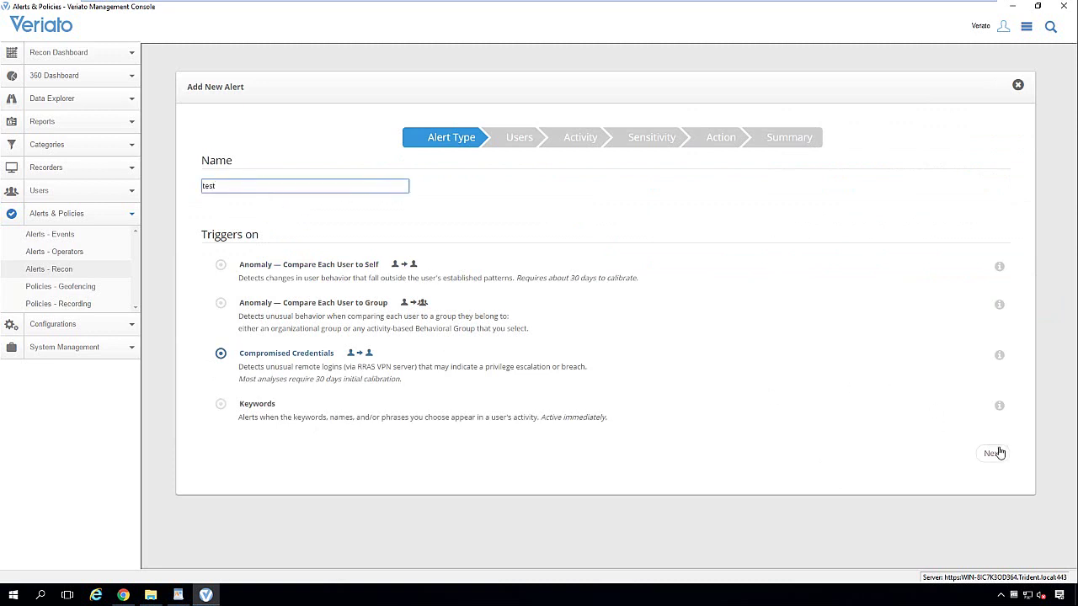
click(994, 453)
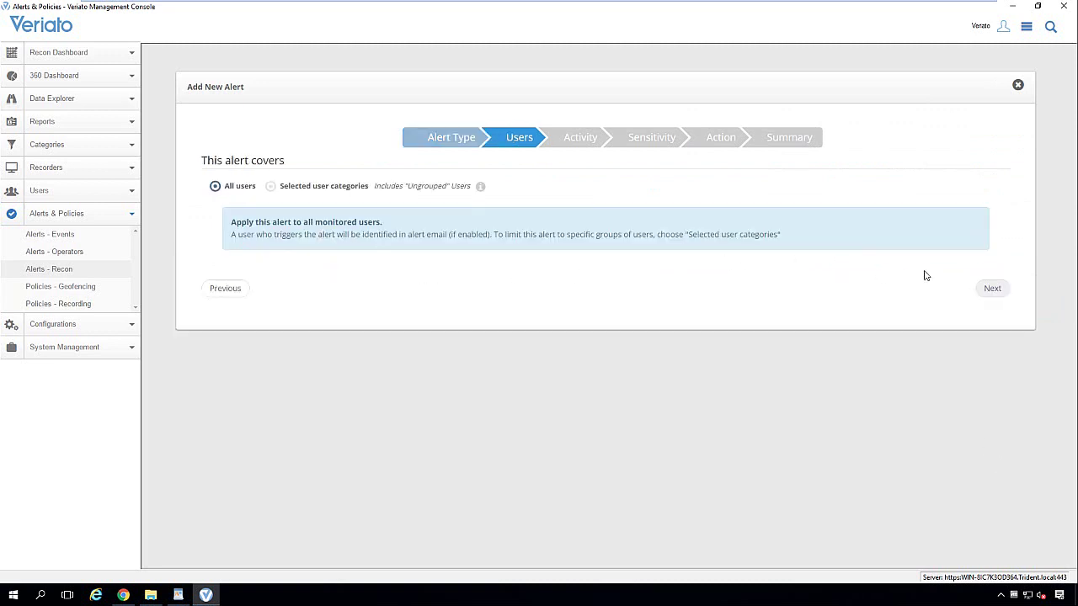
click(991, 288)
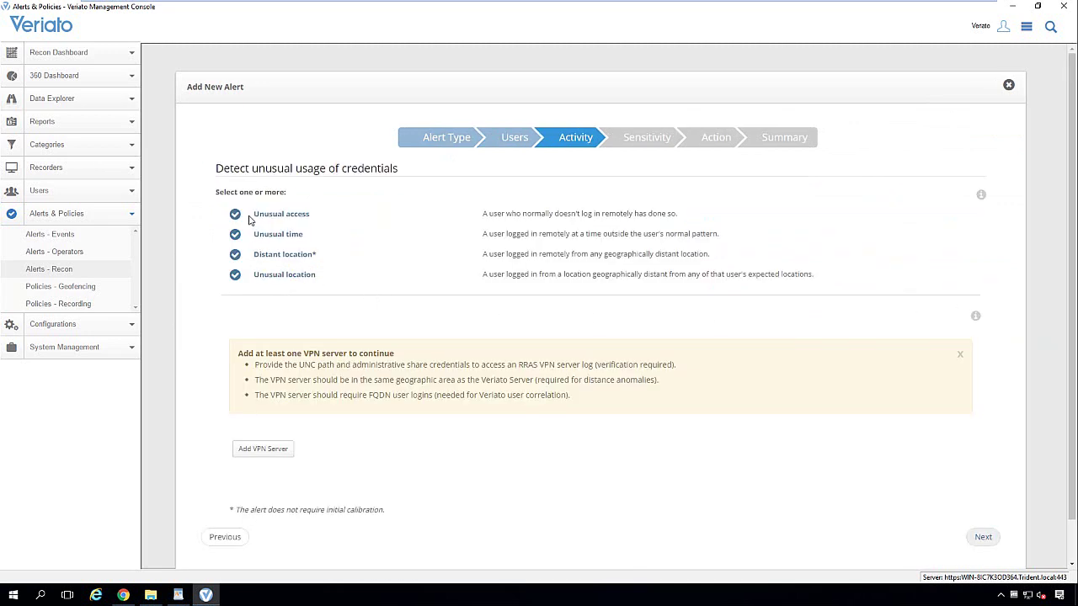
- Review the Unusual access and Unusual location credential options
drag(253, 218, 254, 254)
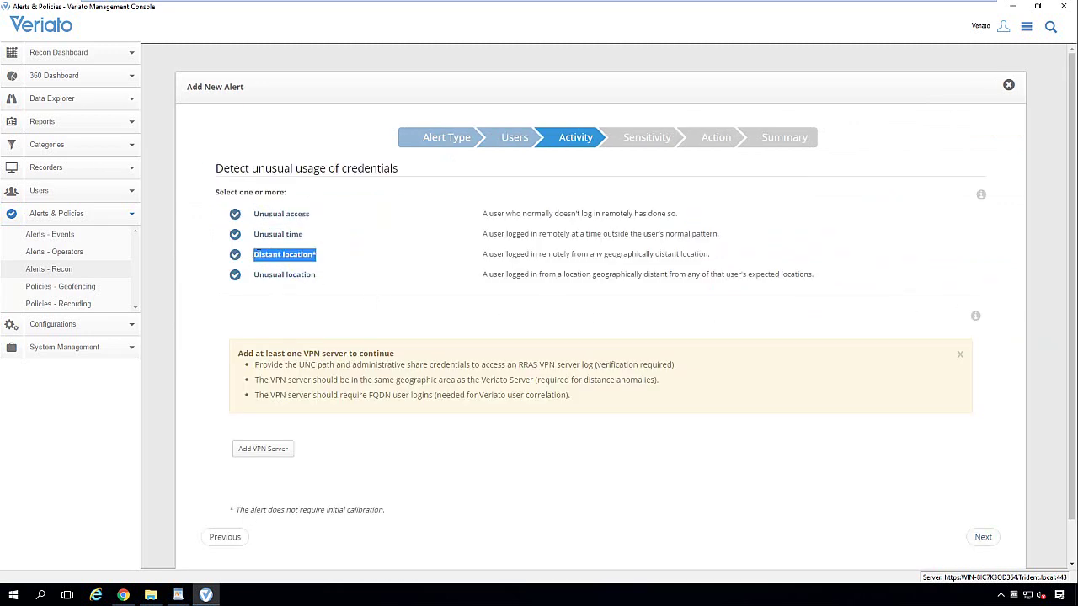
drag(320, 278, 267, 278)
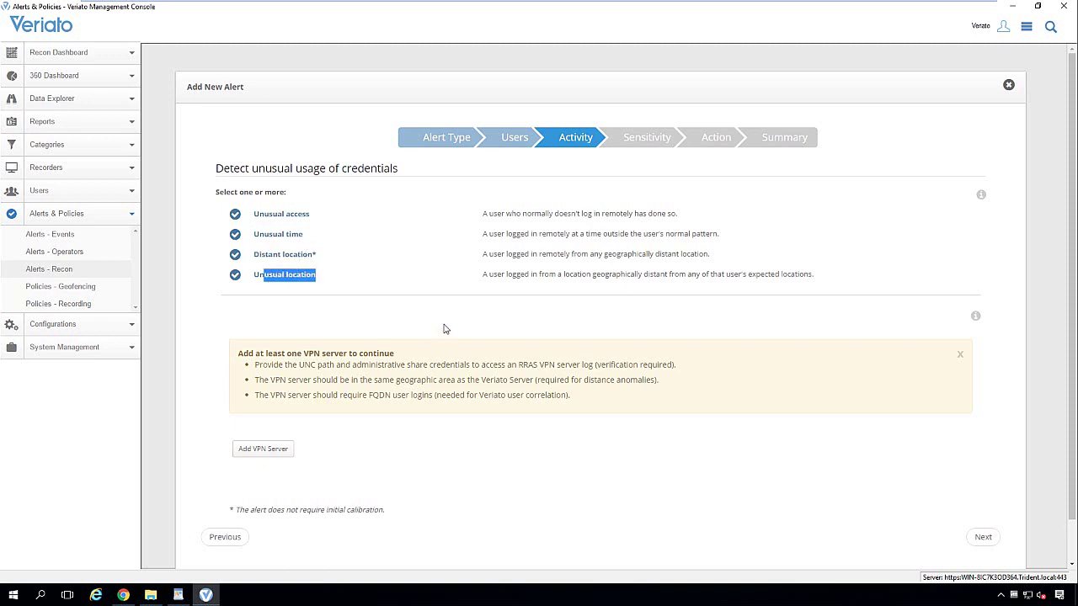
scroll(445, 331, down, 1)
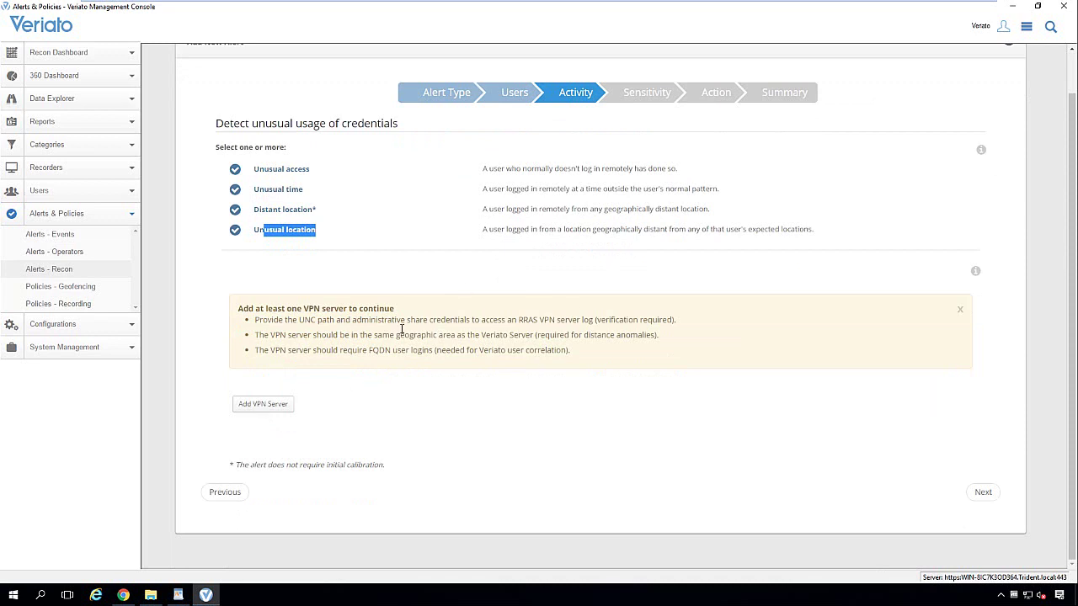
- Show the Add VPN Server fields, then close the credentials alert wizard
click(287, 408)
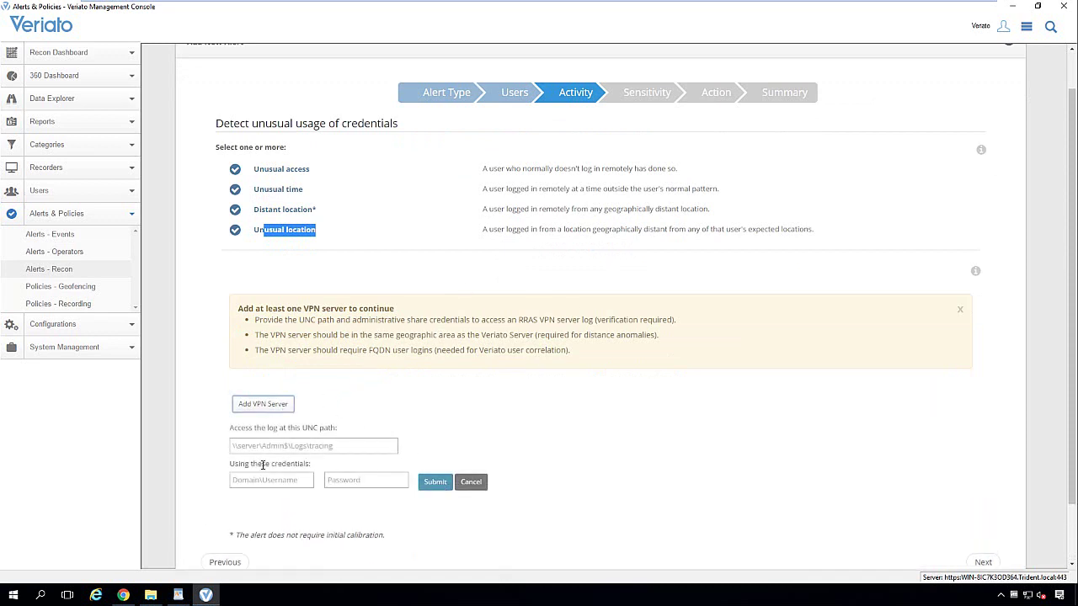
scroll(406, 518, down, 1)
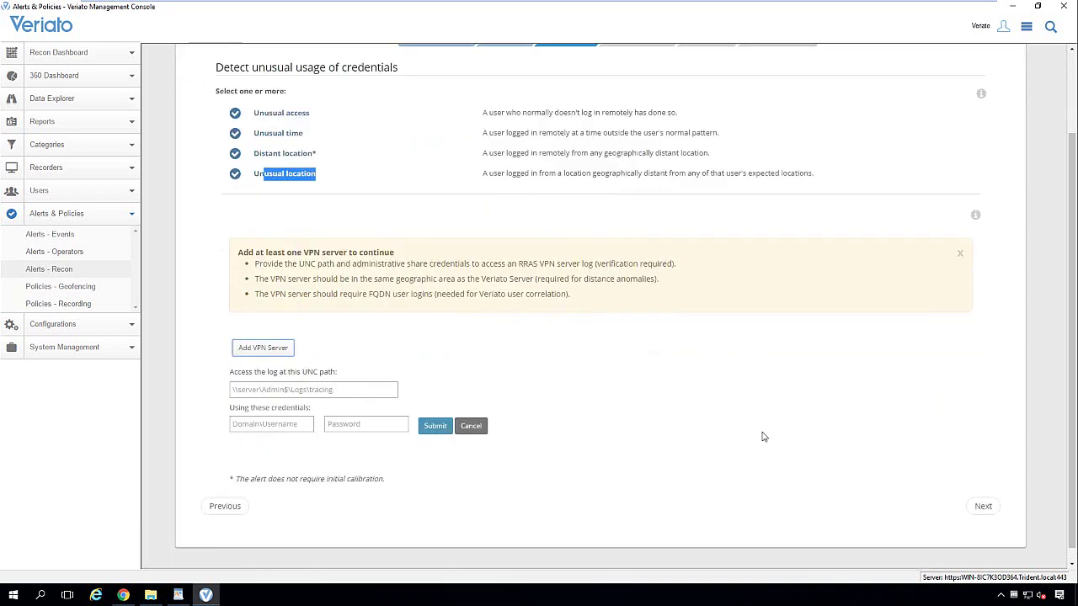
scroll(854, 334, up, 2)
click(1011, 88)
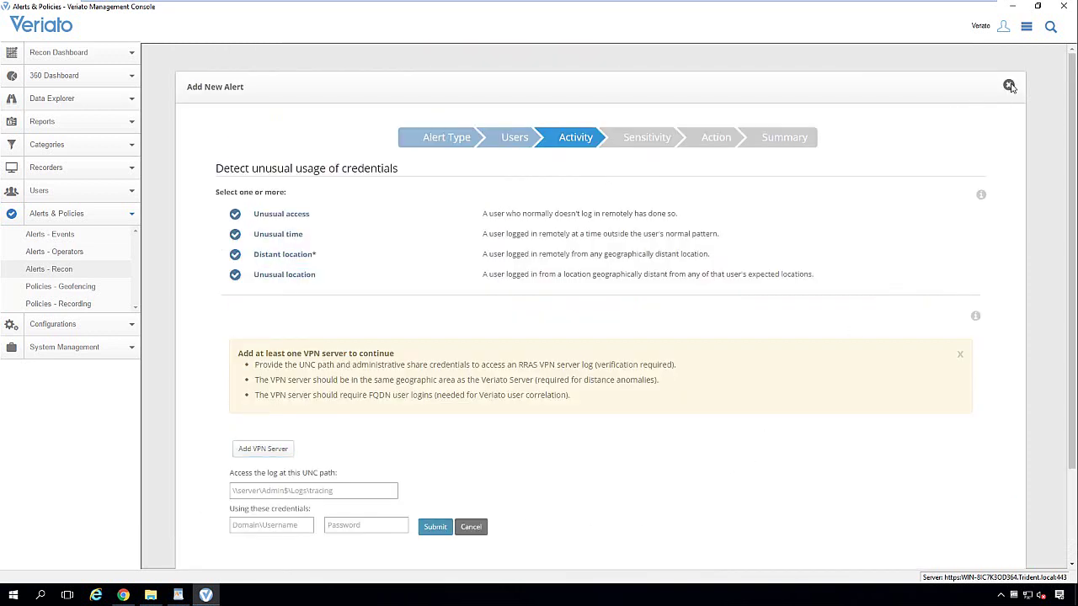